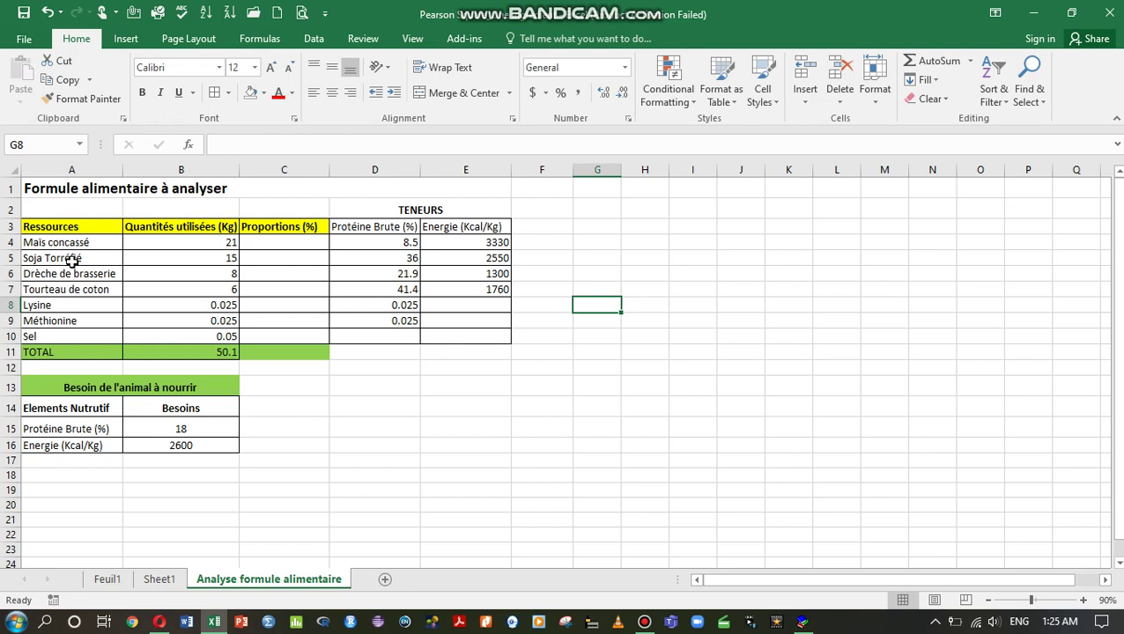
# Examine the feed formula's ingredients, quantities and total, the protein and energy contents in D3:E10, and the animal's requirements in A14:B16
pyautogui.click(83, 274)
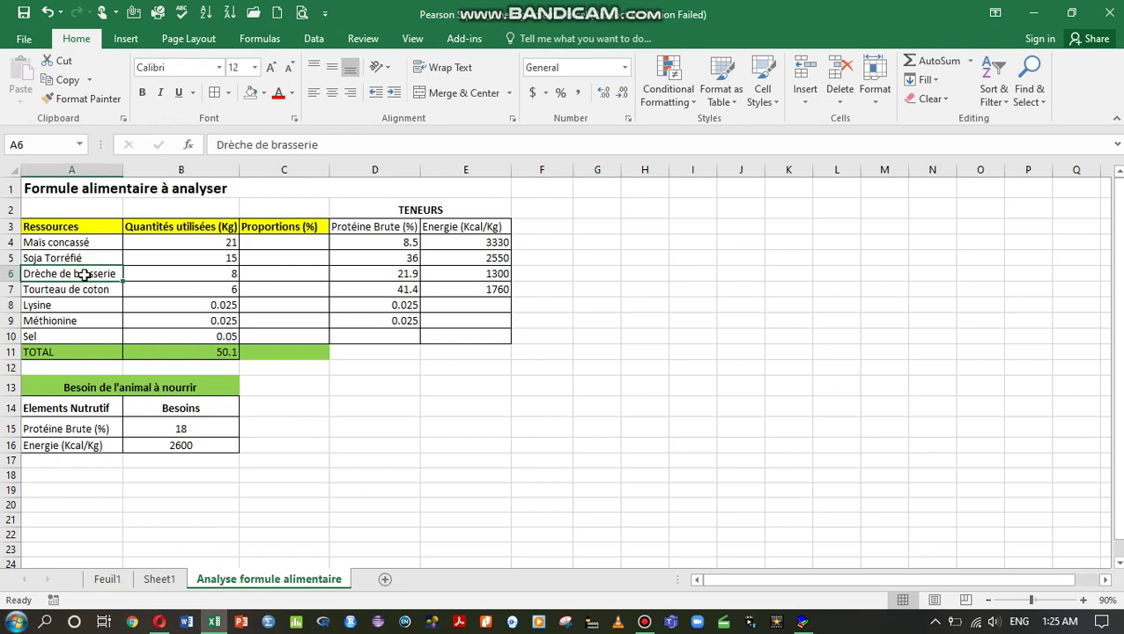
pyautogui.click(83, 289)
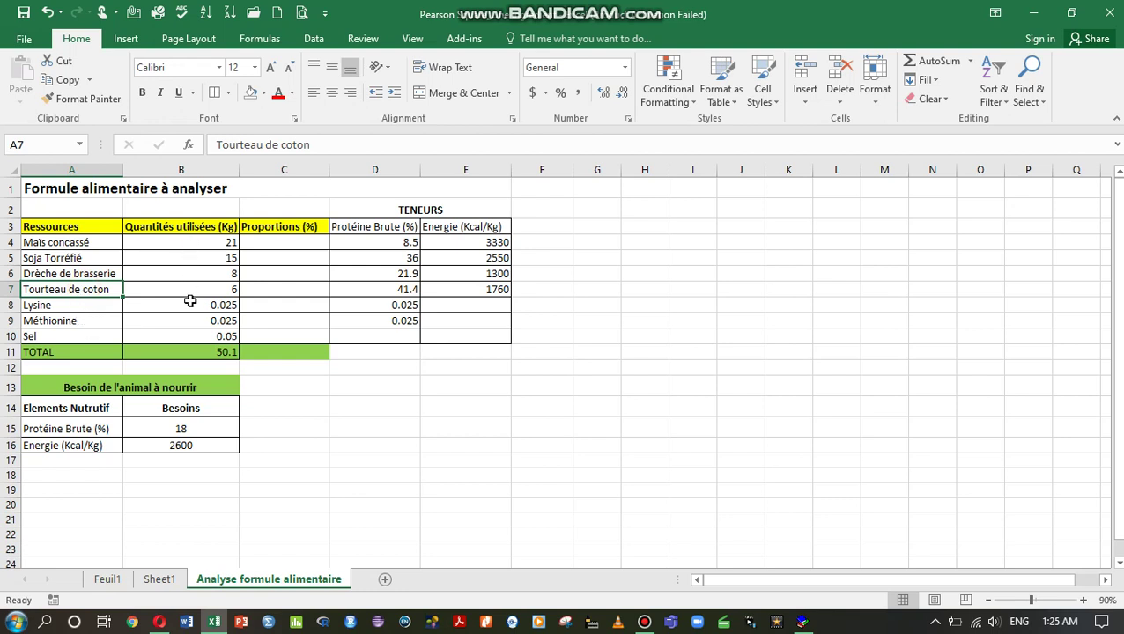
pyautogui.click(210, 353)
pyautogui.moveTo(209, 352); pyautogui.dragTo(90, 352)
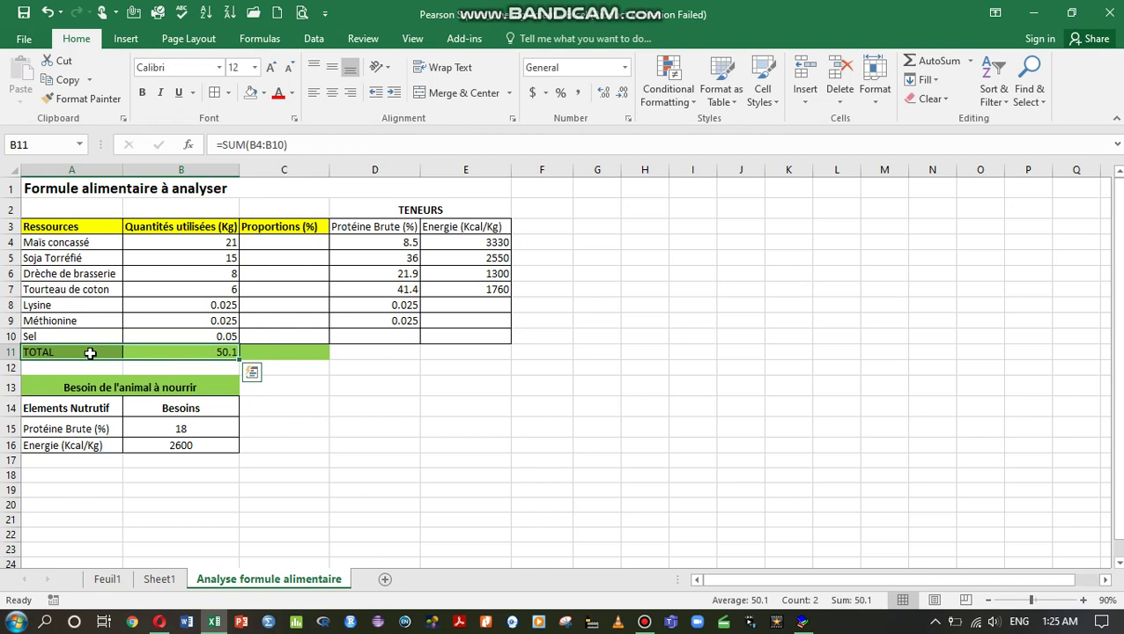
pyautogui.click(62, 403)
pyautogui.moveTo(62, 402); pyautogui.dragTo(183, 444)
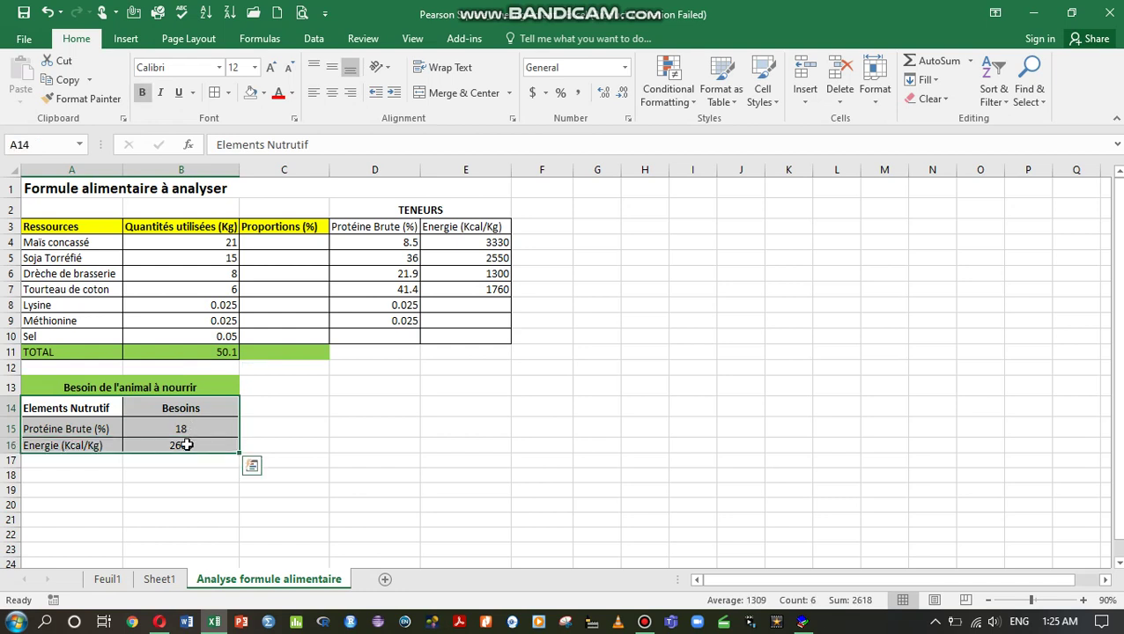
pyautogui.click(95, 428)
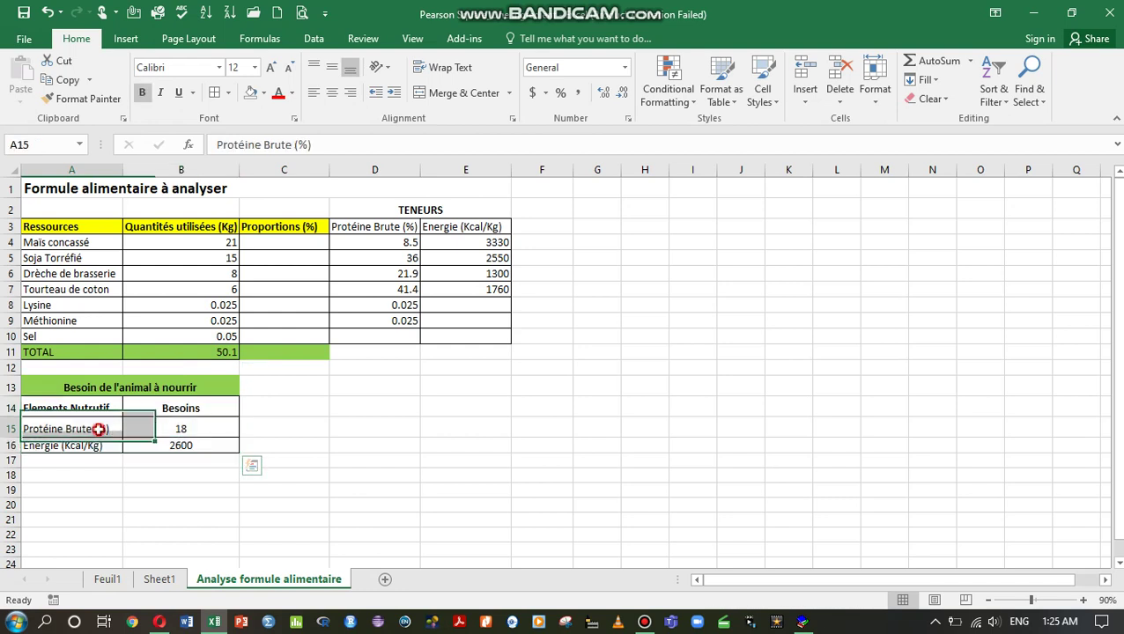
pyautogui.click(176, 446)
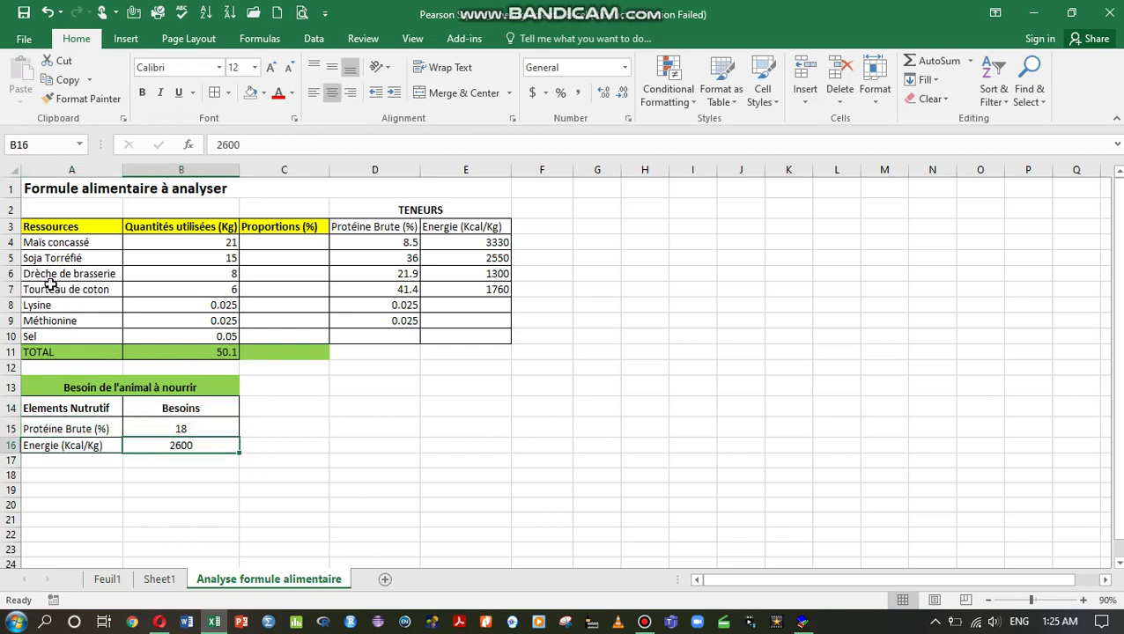
pyautogui.moveTo(387, 227); pyautogui.dragTo(465, 335)
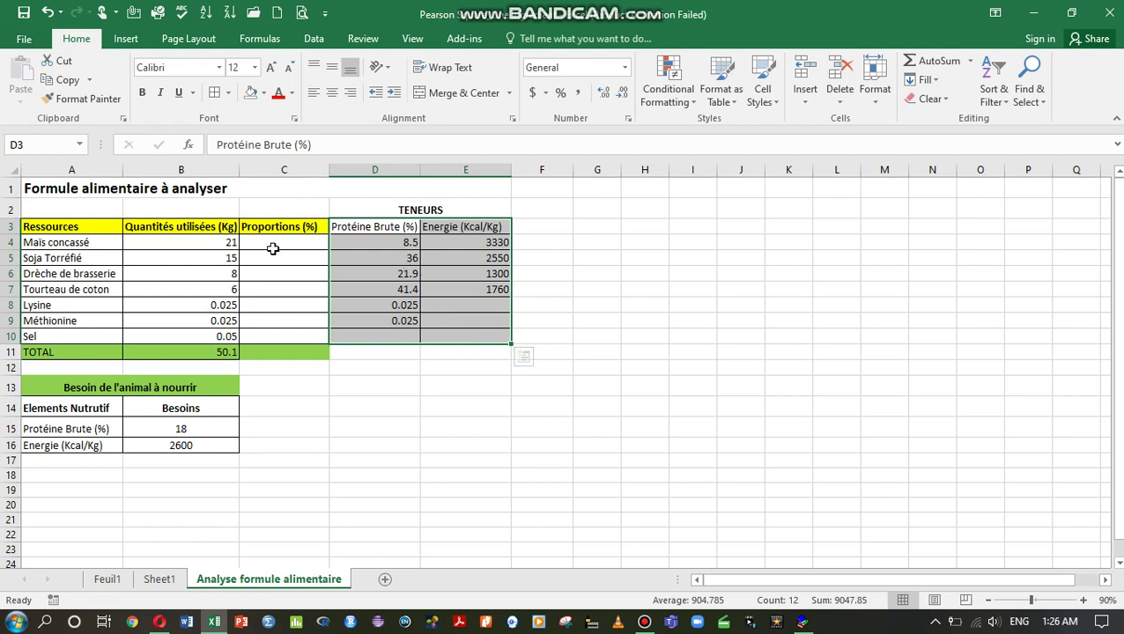
pyautogui.click(216, 246)
pyautogui.moveTo(216, 246); pyautogui.dragTo(211, 344)
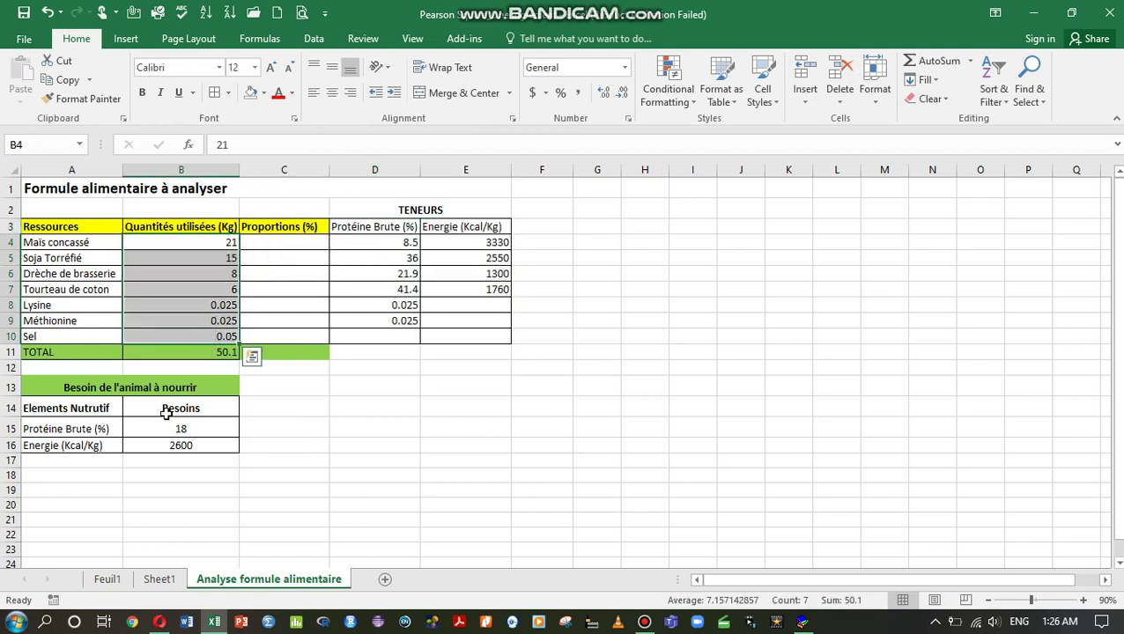
pyautogui.moveTo(75, 429); pyautogui.dragTo(199, 447)
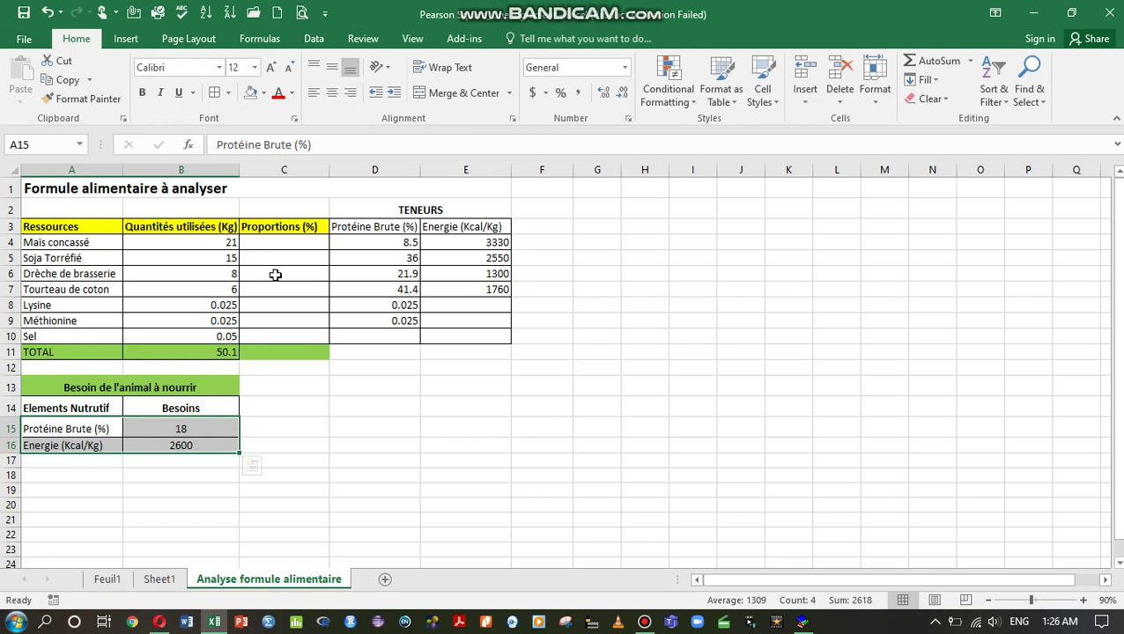
# Calculate the Maïs concassé proportion in C4 as =(B4/B11)*100 and fill the formula down to C10
pyautogui.click(301, 243)
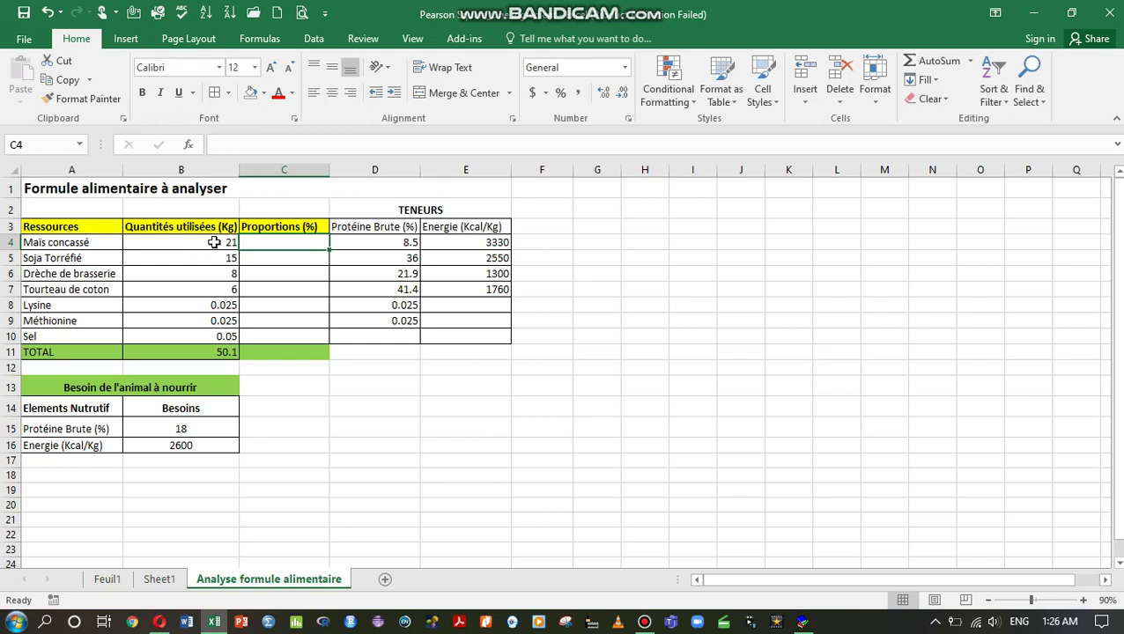
pyautogui.write('=(')
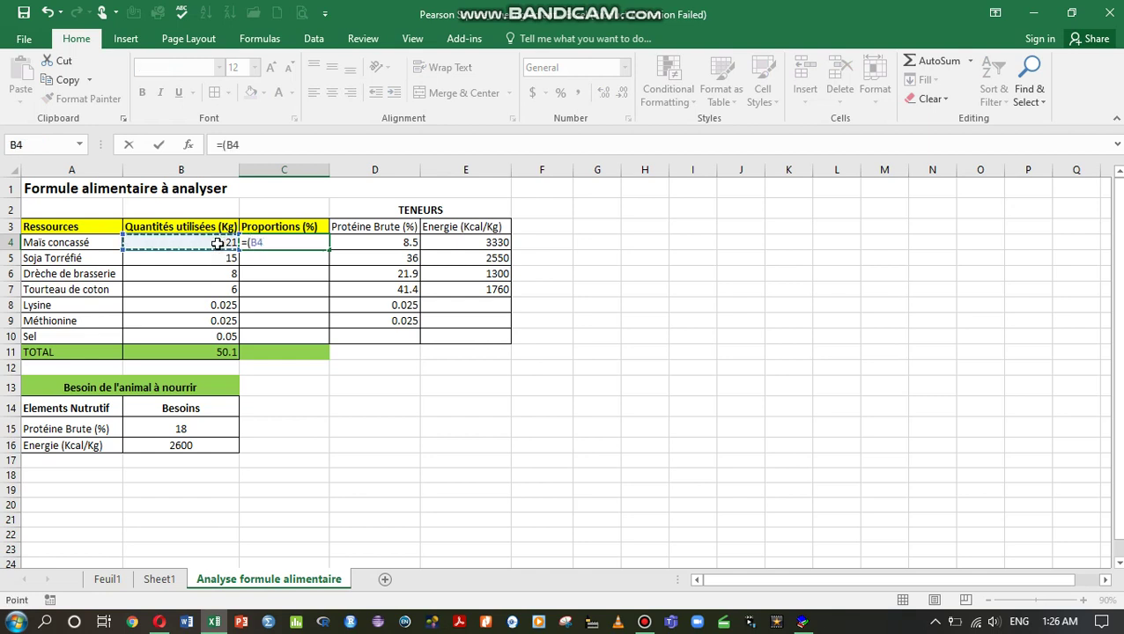
pyautogui.write('/')
pyautogui.click(223, 352)
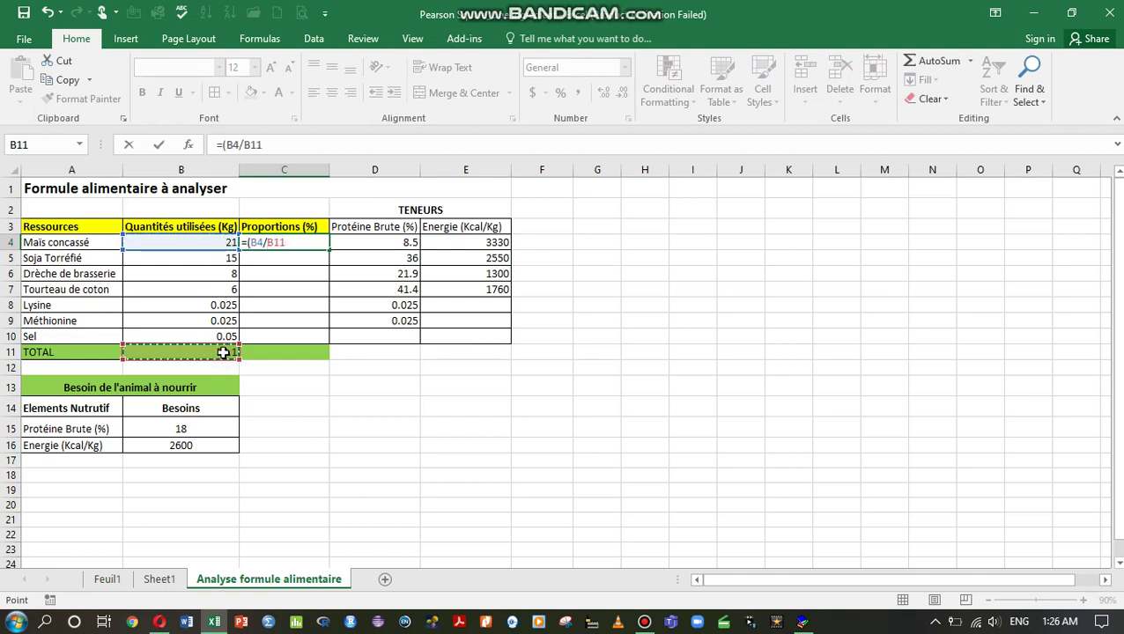
pyautogui.write(')*100')
pyautogui.press('Return')
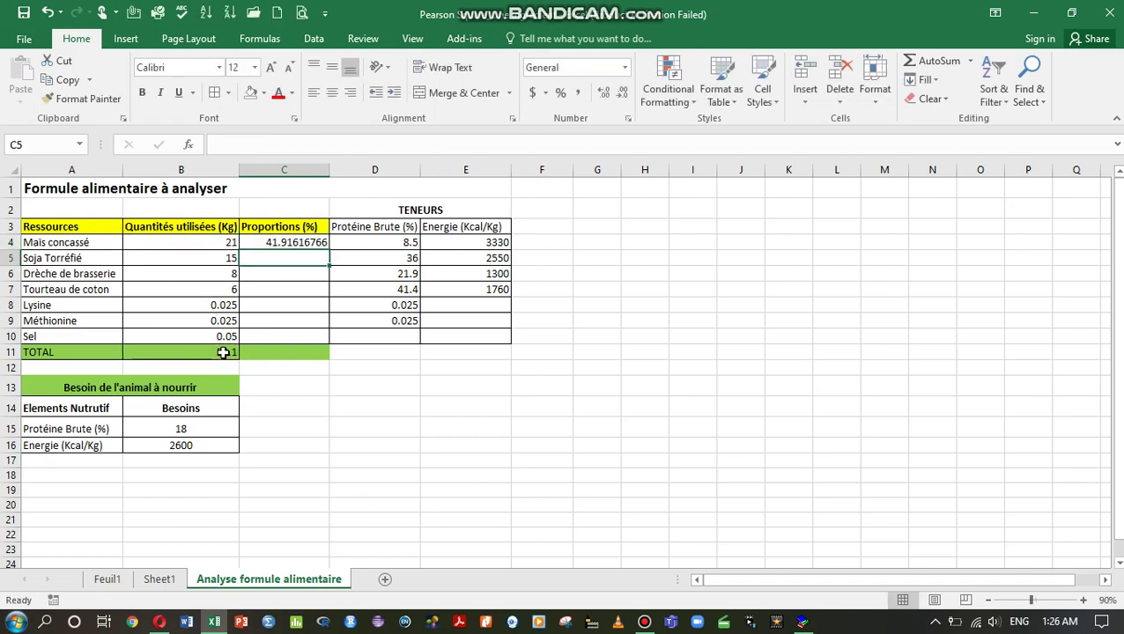
pyautogui.click(315, 242)
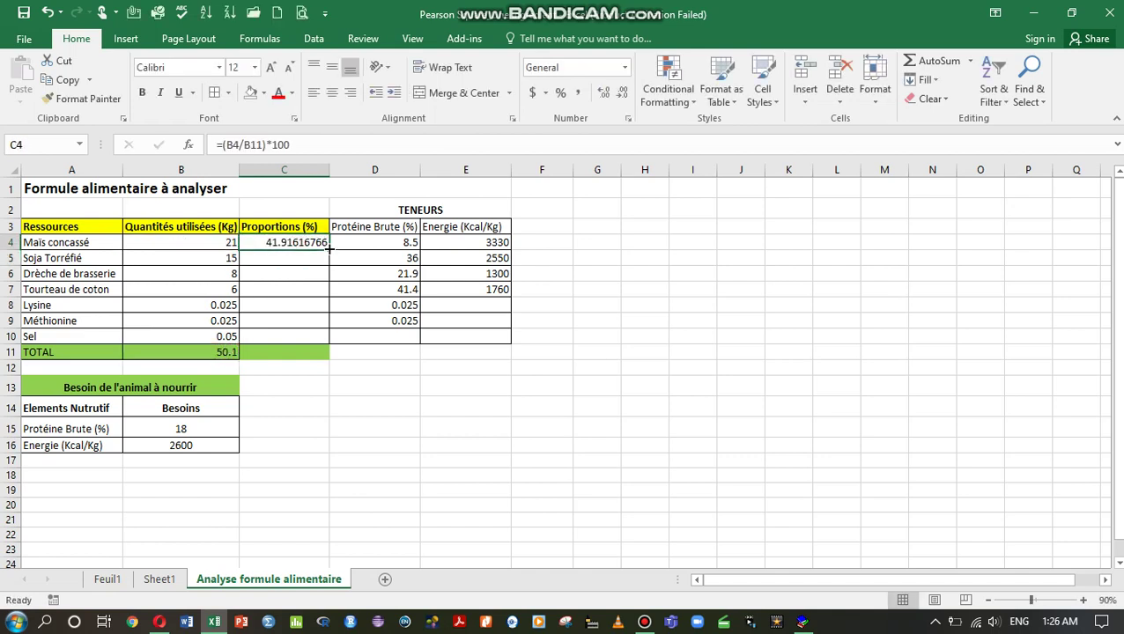
pyautogui.moveTo(328, 251); pyautogui.dragTo(321, 341)
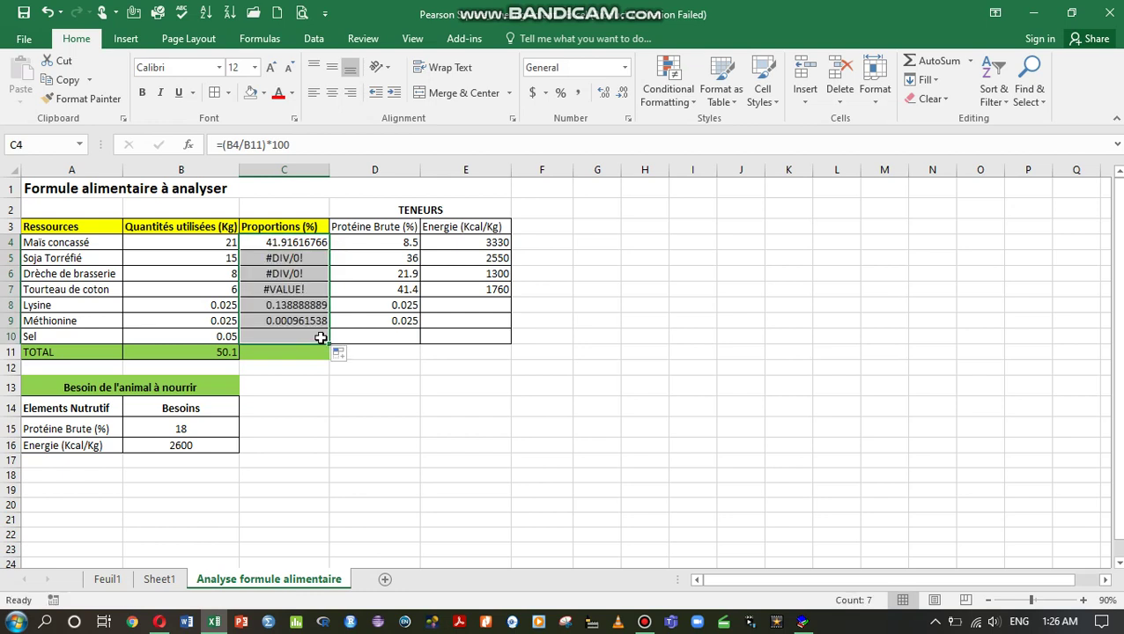
# Replace the Soja Torréfié proportion formula in C5 with =(B5/B11)*100
pyautogui.click(283, 257)
pyautogui.doubleClick(283, 258)
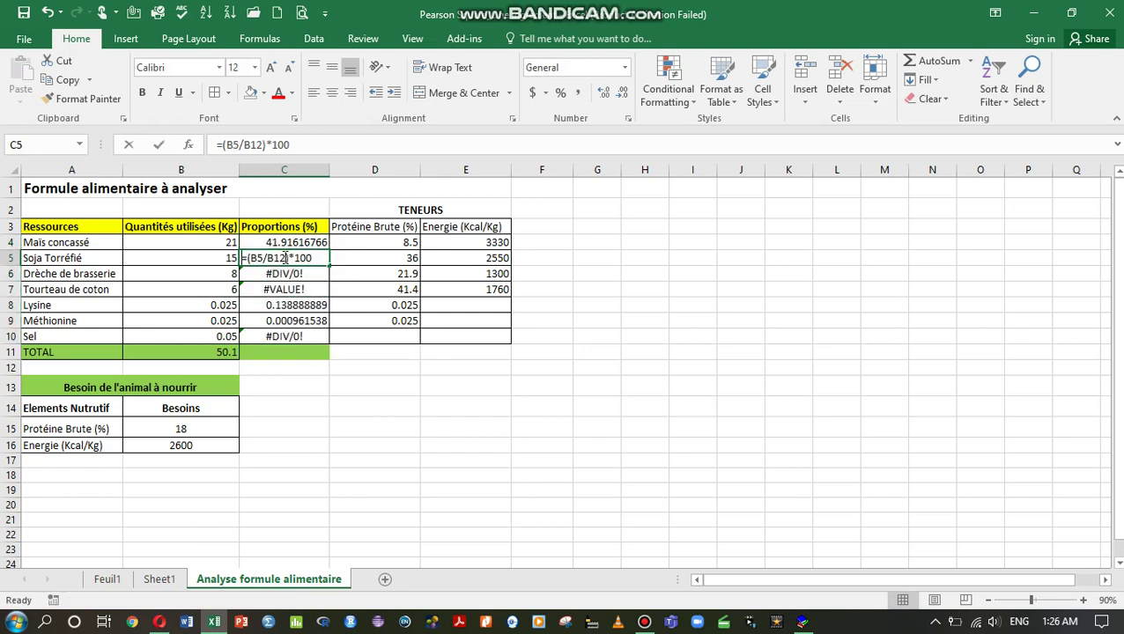
pyautogui.write('=(')
pyautogui.click(224, 258)
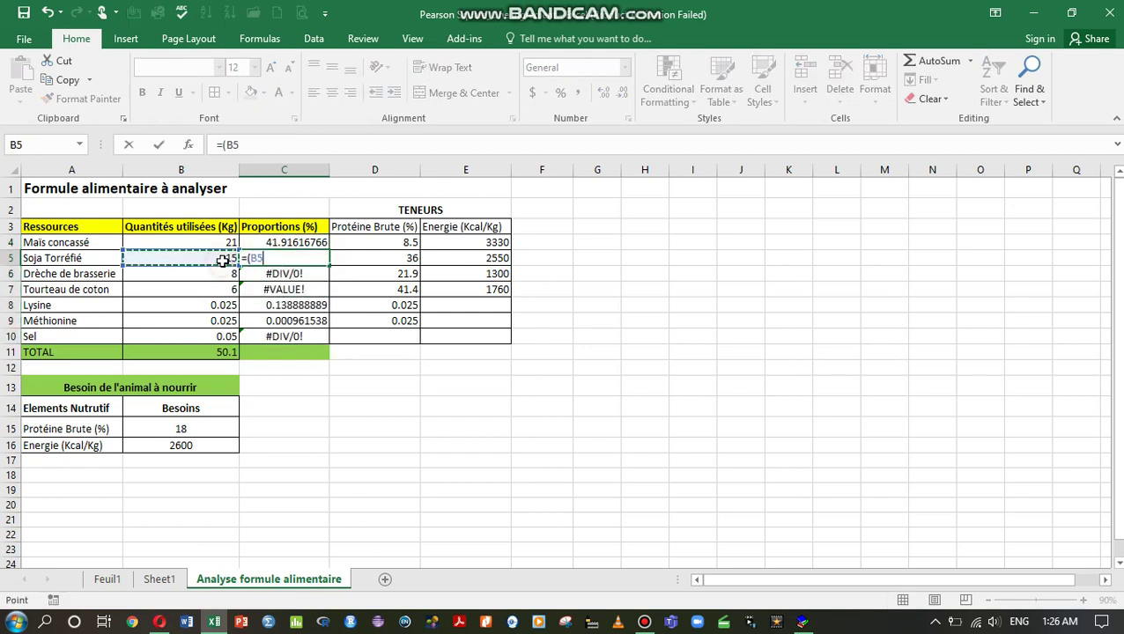
pyautogui.write('/')
pyautogui.click(220, 351)
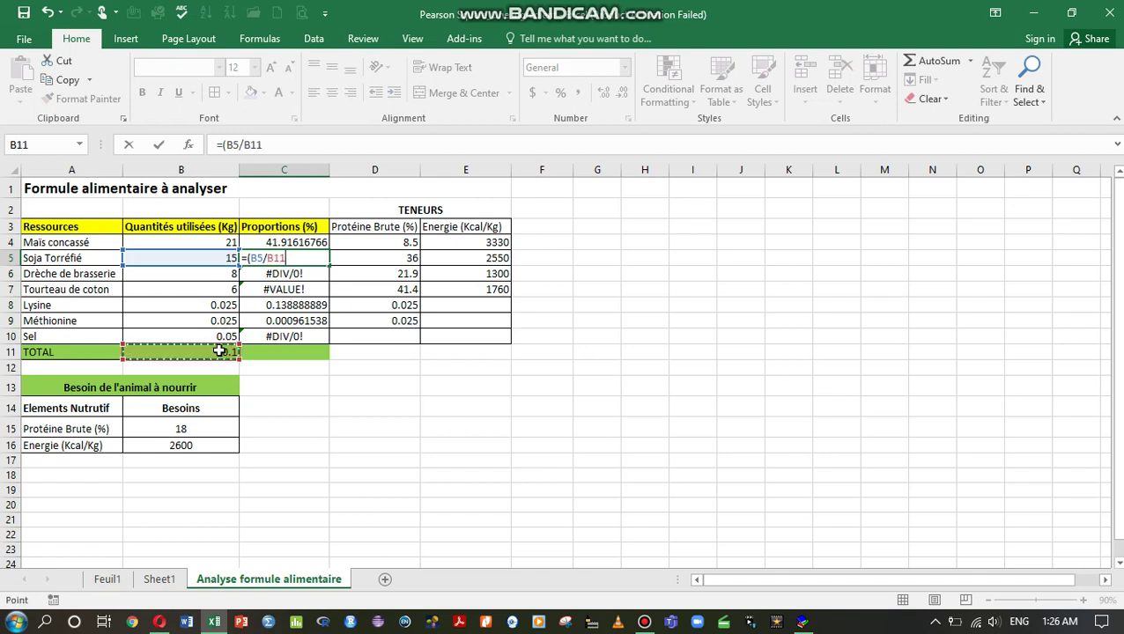
pyautogui.write(')*100')
pyautogui.press('Return')
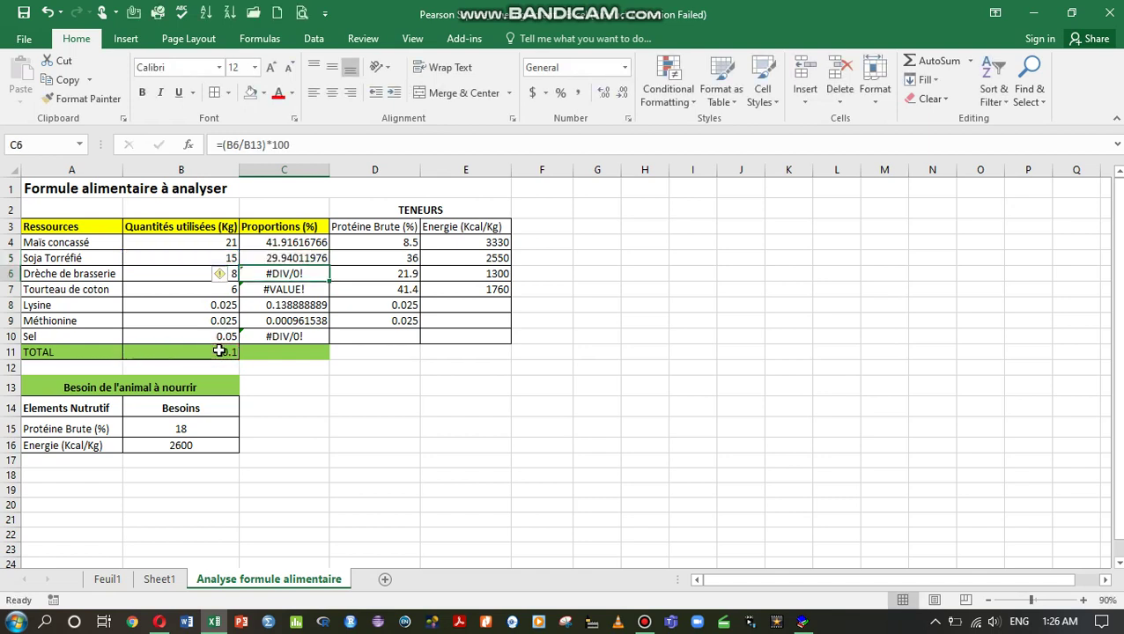
# Replace the Drèche de brasserie proportion formula in C6 with =(B6/B11)*100
pyautogui.write('=')
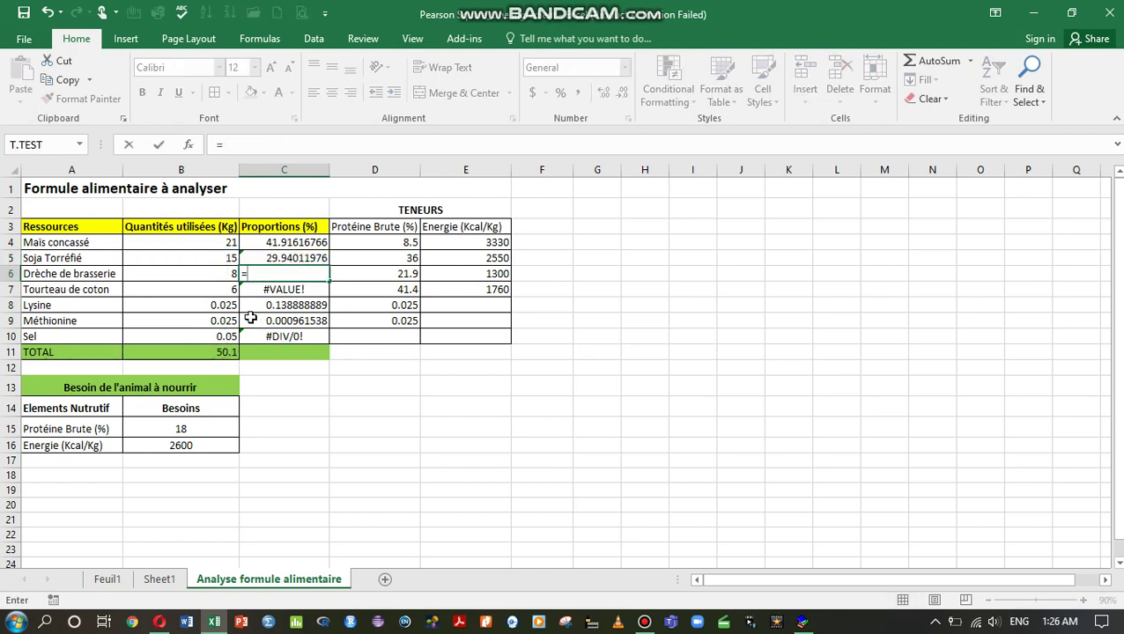
pyautogui.write('(')
pyautogui.click(217, 277)
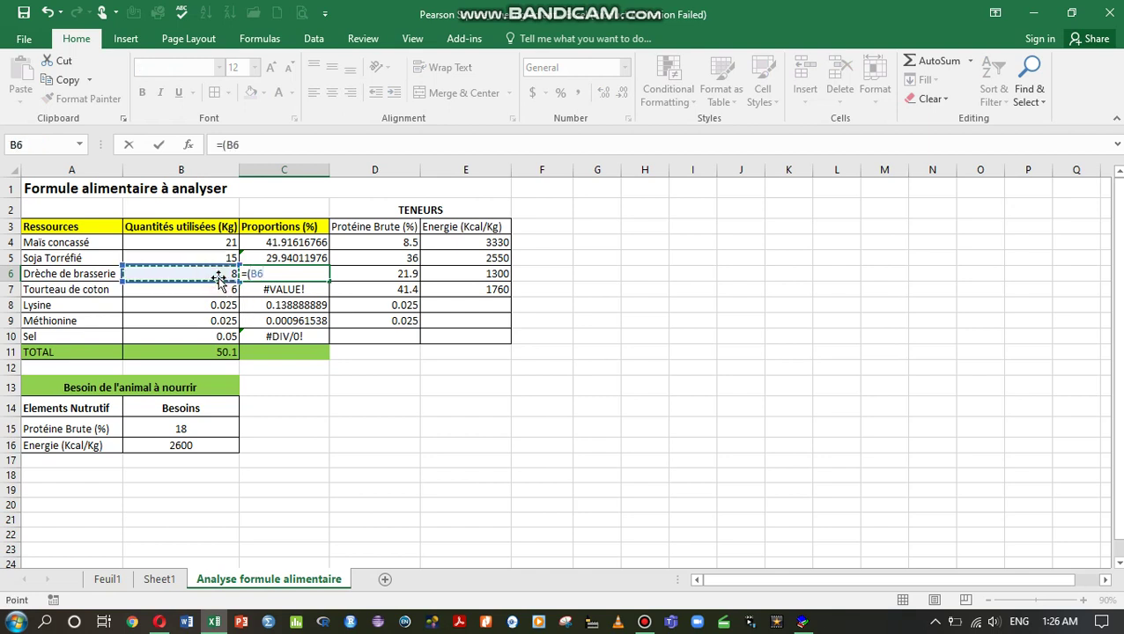
pyautogui.write('/')
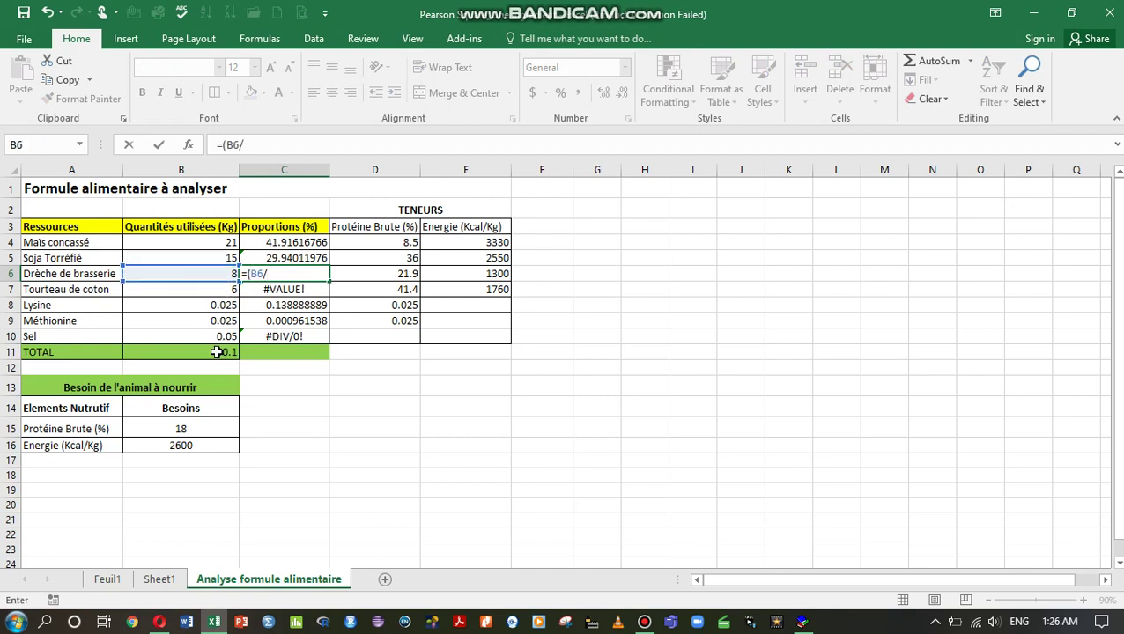
pyautogui.click(217, 352)
pyautogui.write(')*100')
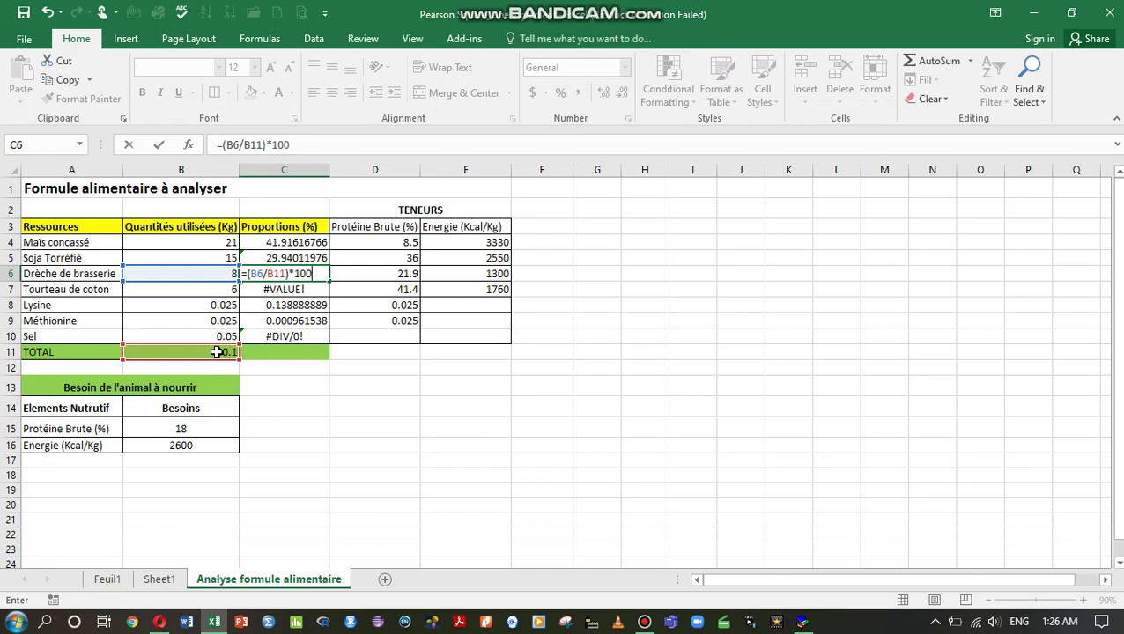
pyautogui.press('Return')
# Replace the Tourteau de coton proportion formula in C7 with =(B7/B11)*100
pyautogui.write('=(')
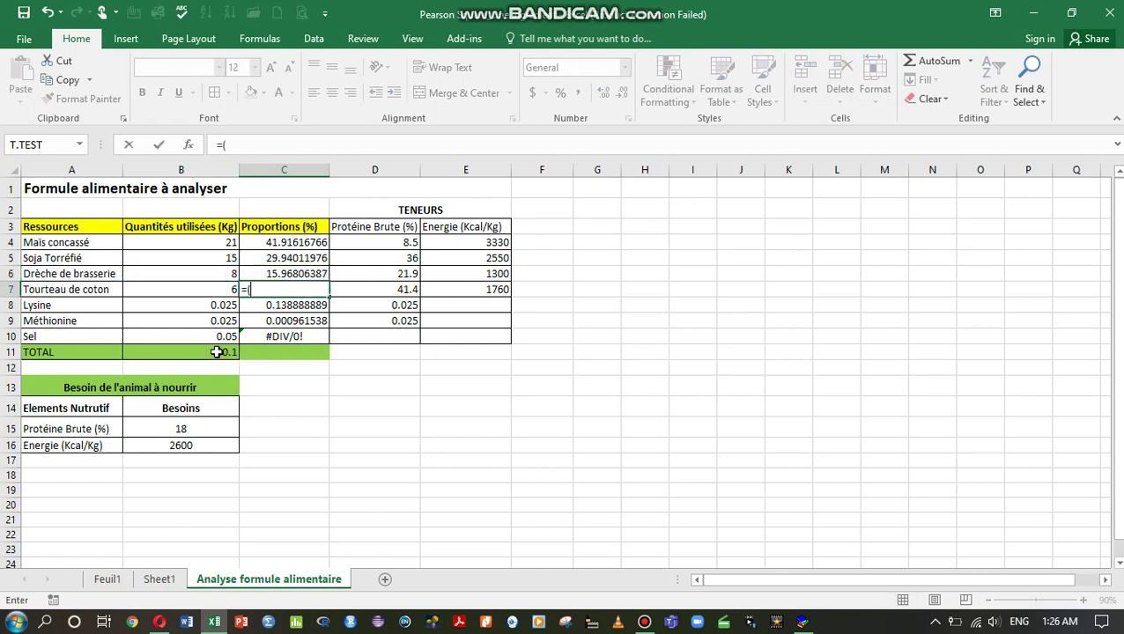
pyautogui.click(227, 289)
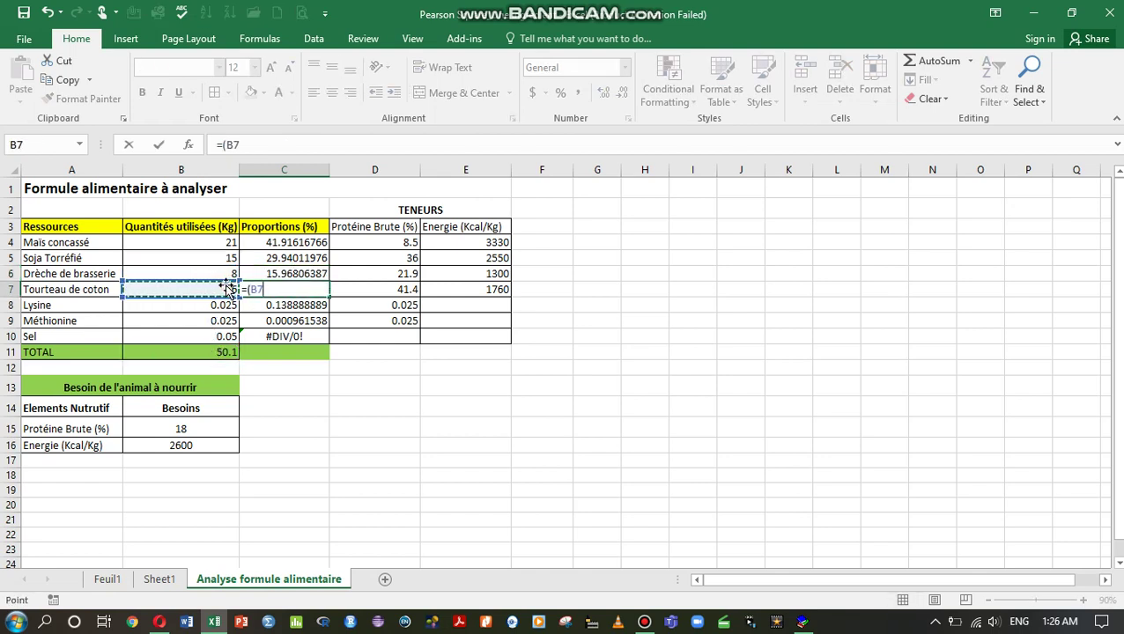
pyautogui.write('/')
pyautogui.click(221, 353)
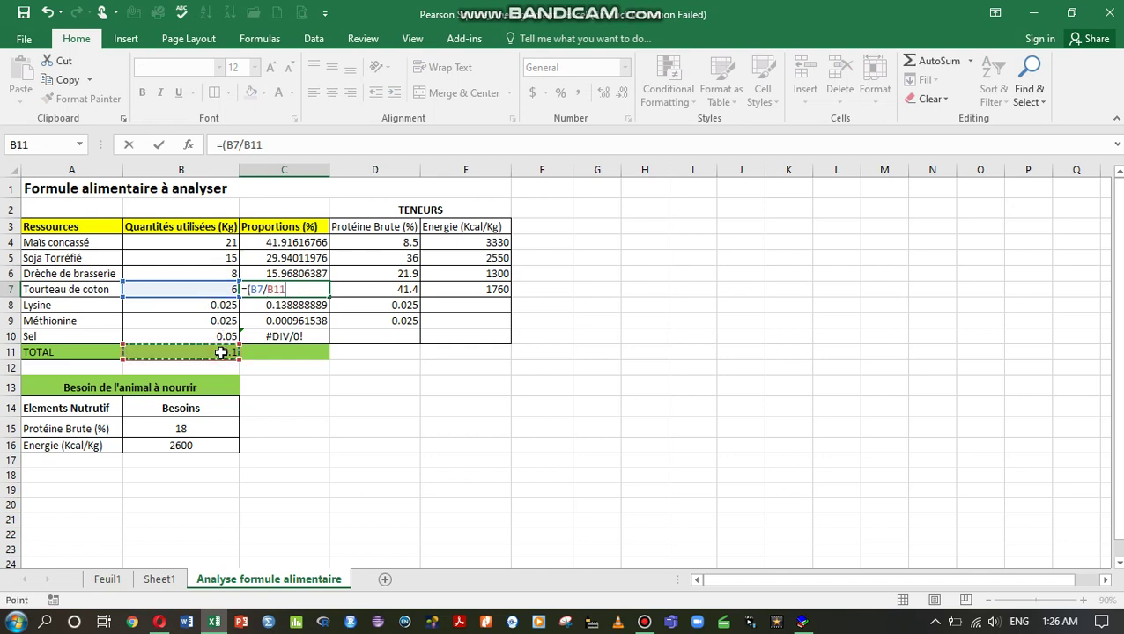
pyautogui.write(')*100')
pyautogui.press('Return')
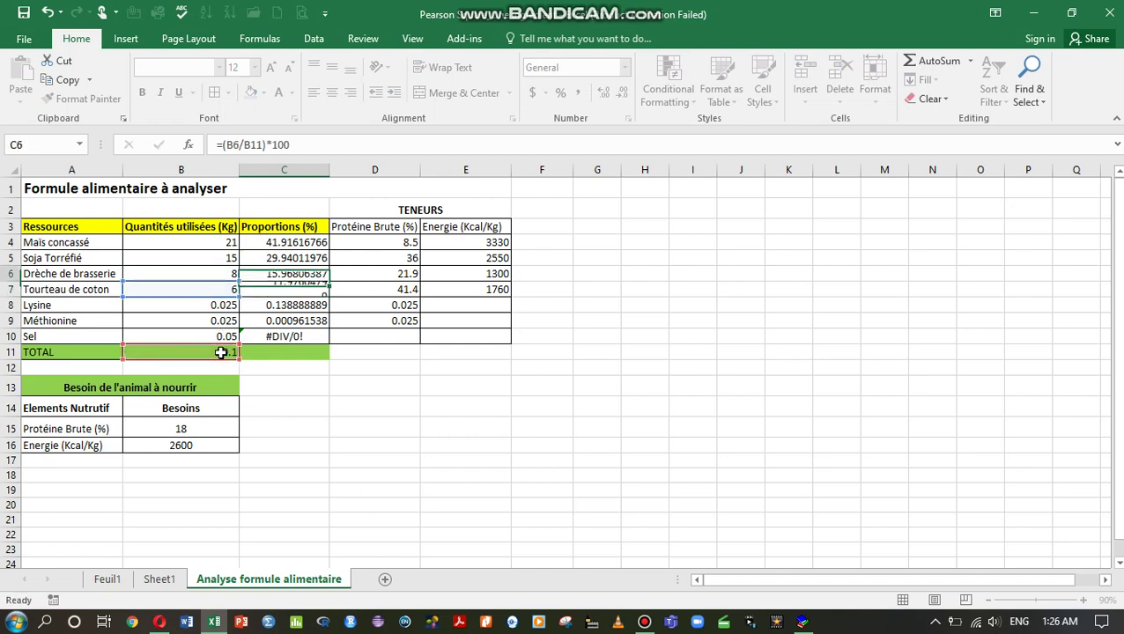
pyautogui.press('Up')
pyautogui.press('Up')
# Replace the Sel proportion formula in C10 with =(B10/B11)*100
pyautogui.click(282, 339)
pyautogui.write('=(')
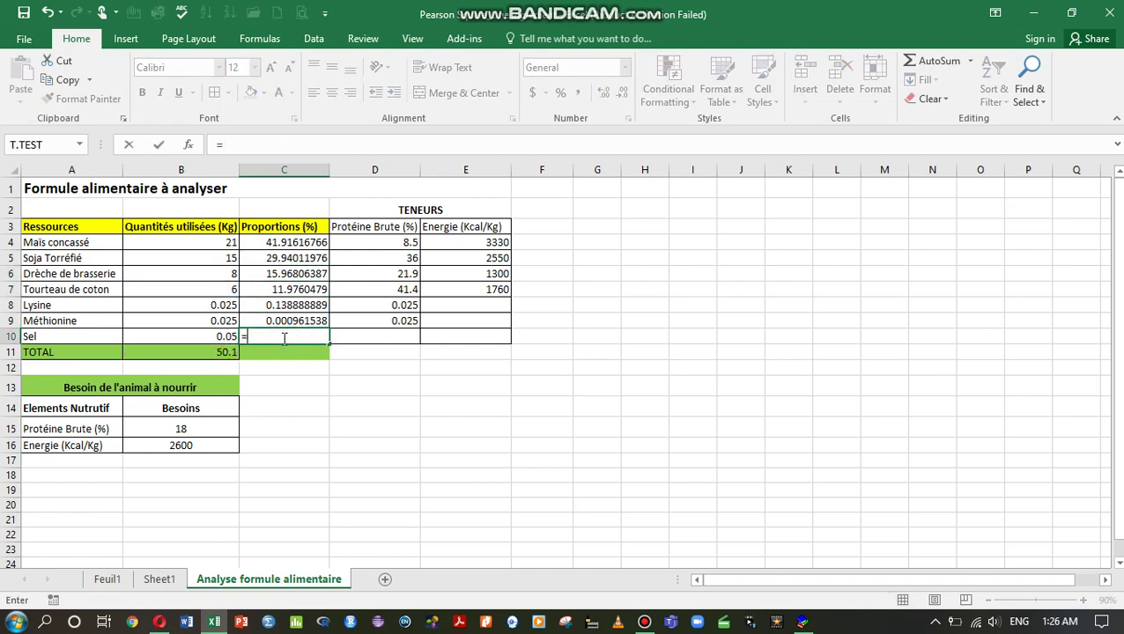
pyautogui.click(220, 338)
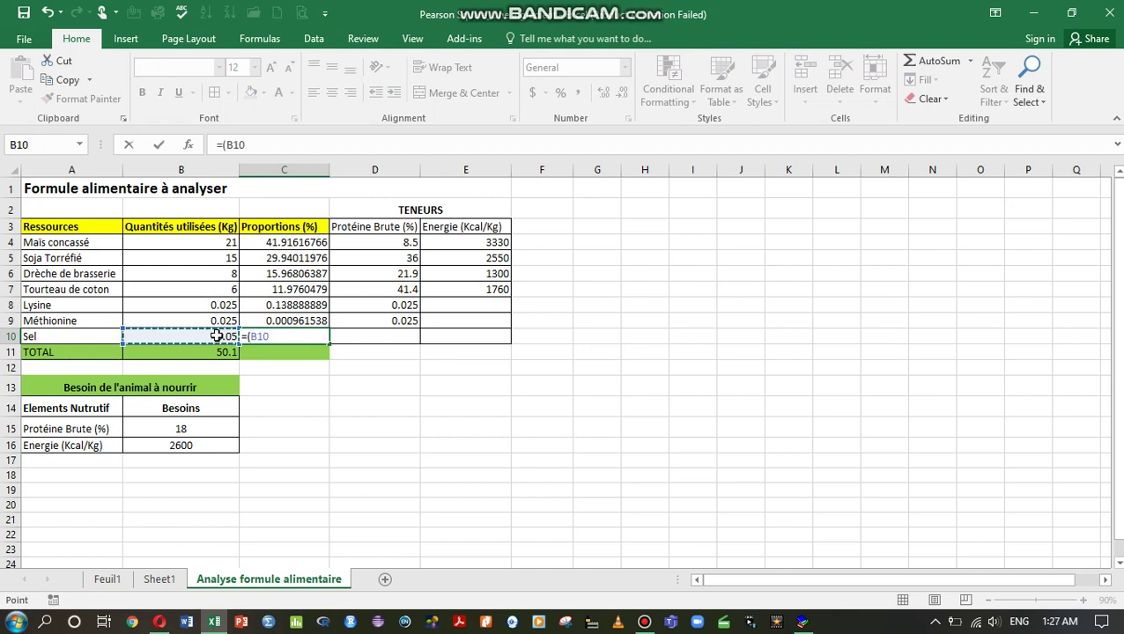
pyautogui.write('/')
pyautogui.click(221, 354)
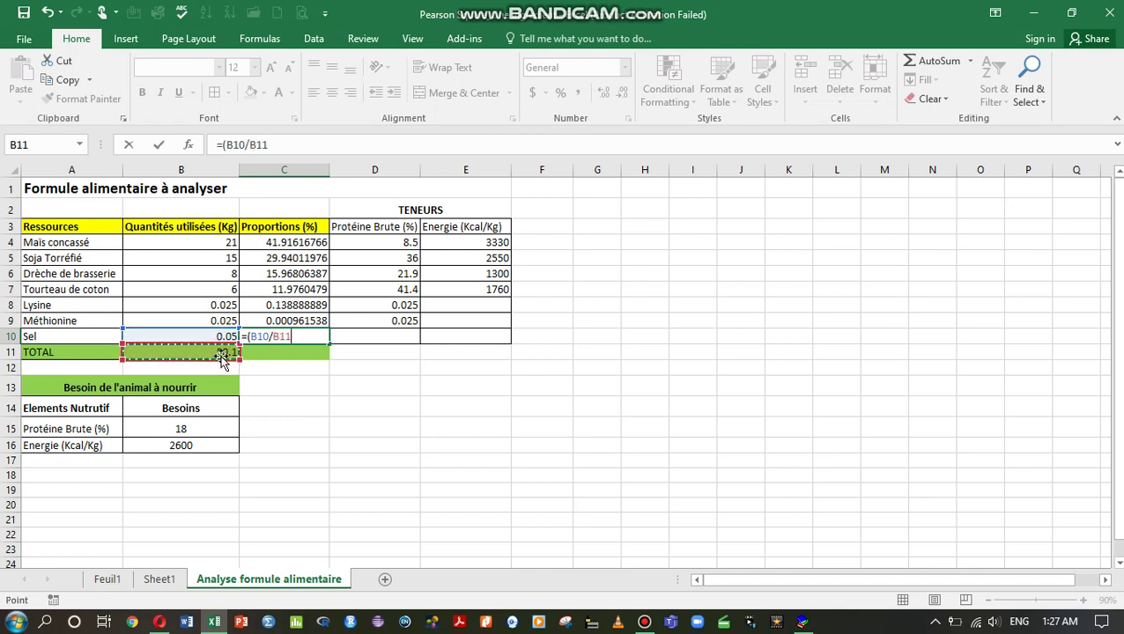
pyautogui.write(')*1')
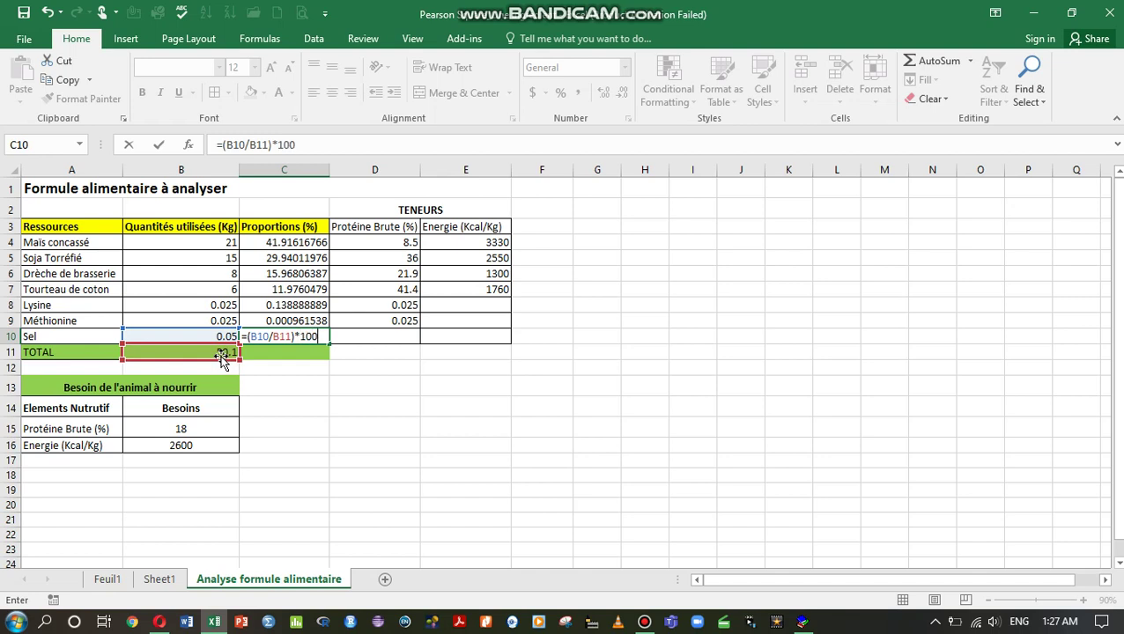
pyautogui.write('00')
pyautogui.press('Return')
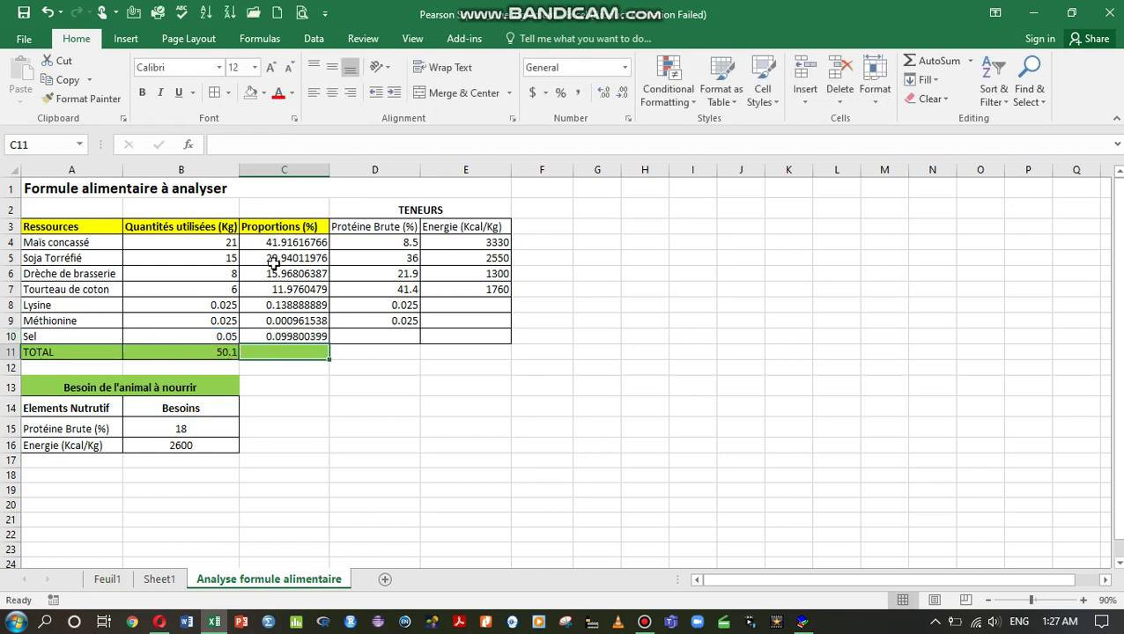
# Apply the Number format to the ingredient proportions in C4:C10
pyautogui.click(282, 305)
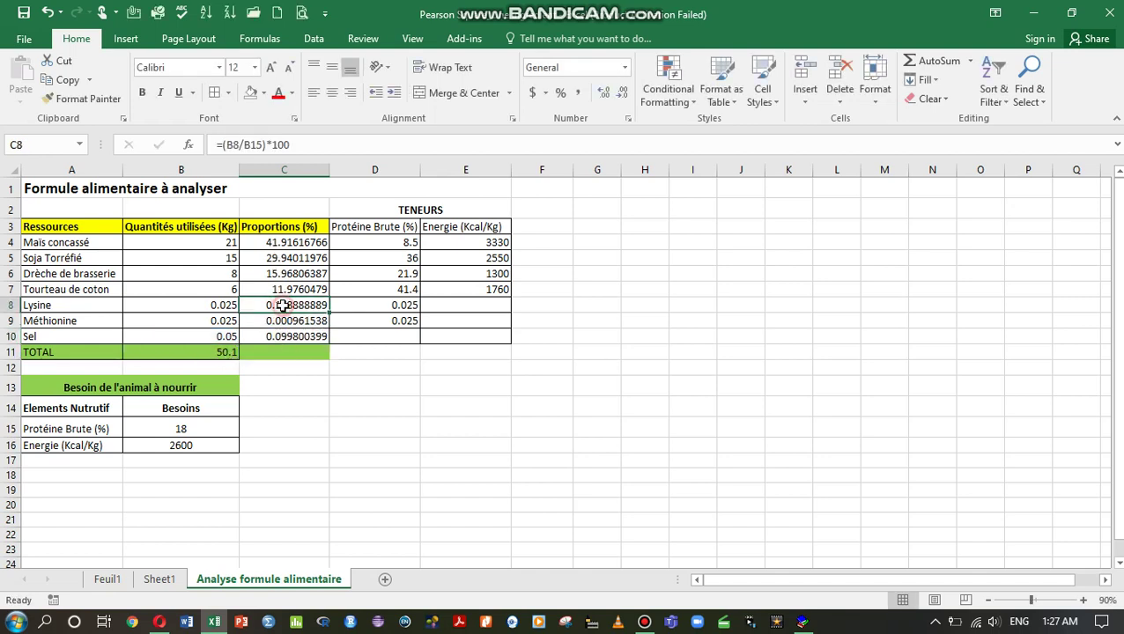
pyautogui.click(288, 321)
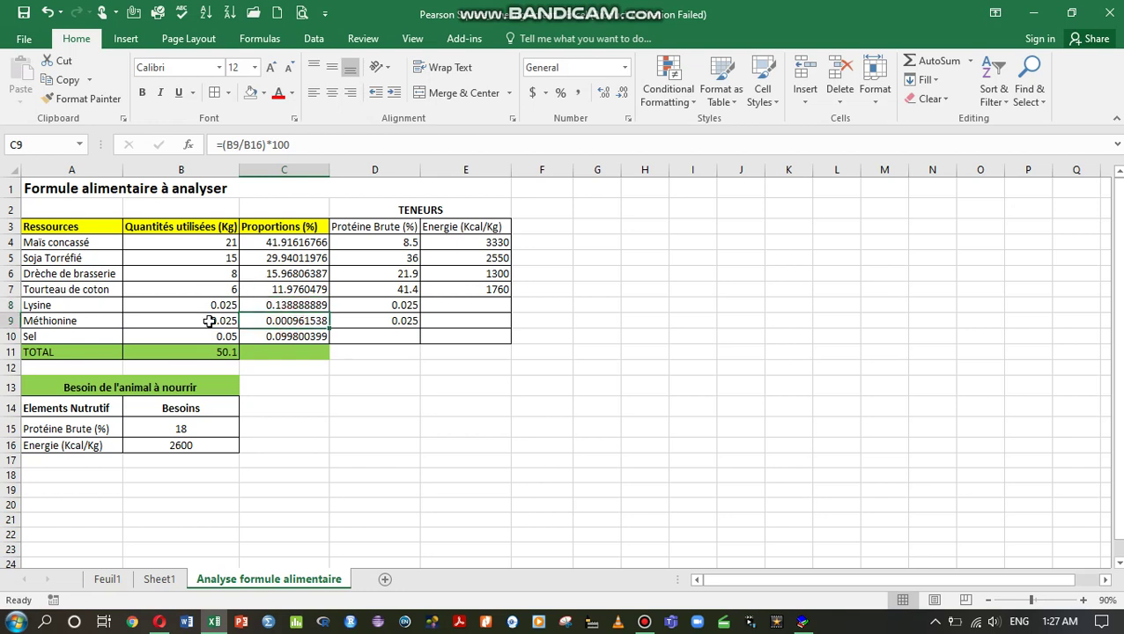
pyautogui.moveTo(268, 243); pyautogui.dragTo(287, 337)
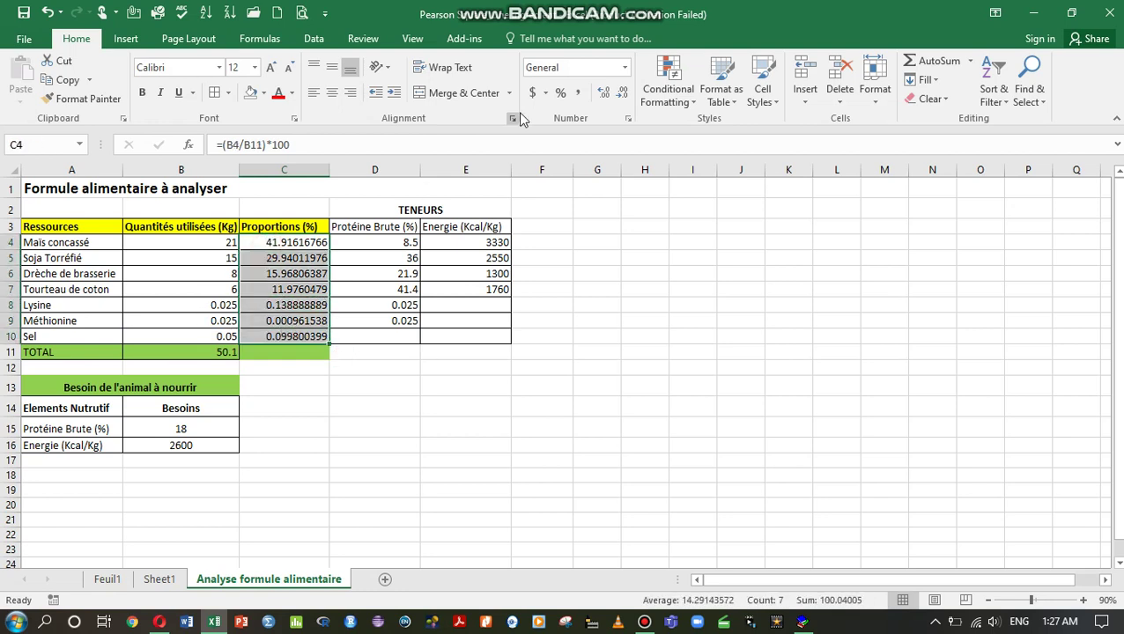
pyautogui.click(625, 68)
pyautogui.click(599, 134)
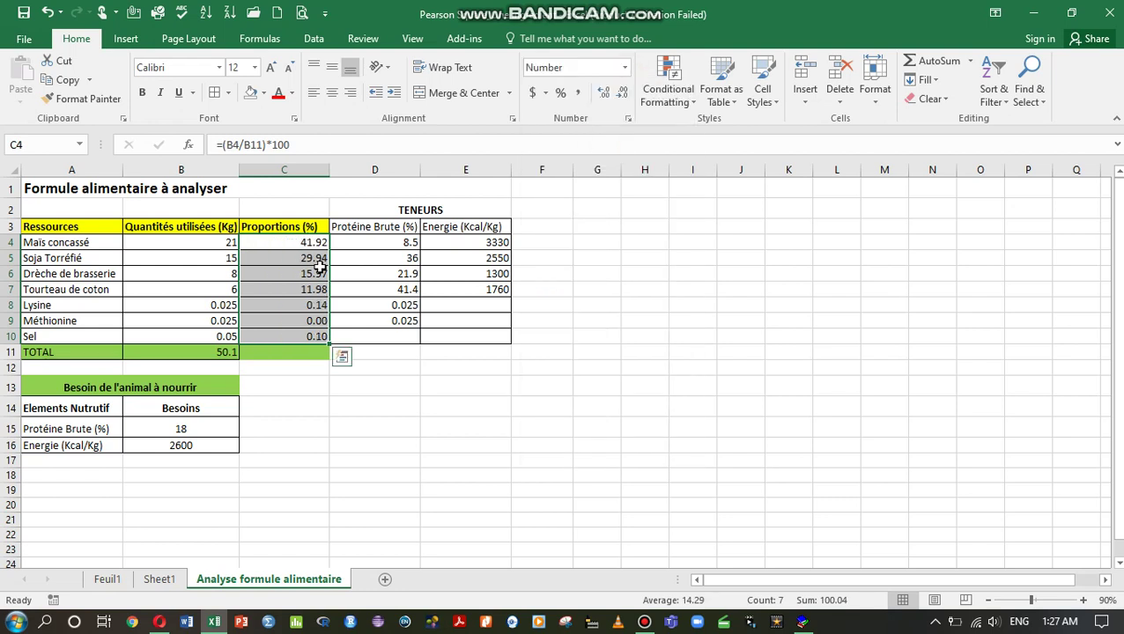
# Total the ingredient proportions in C11 with =SUM(C4:C10)
pyautogui.click(284, 243)
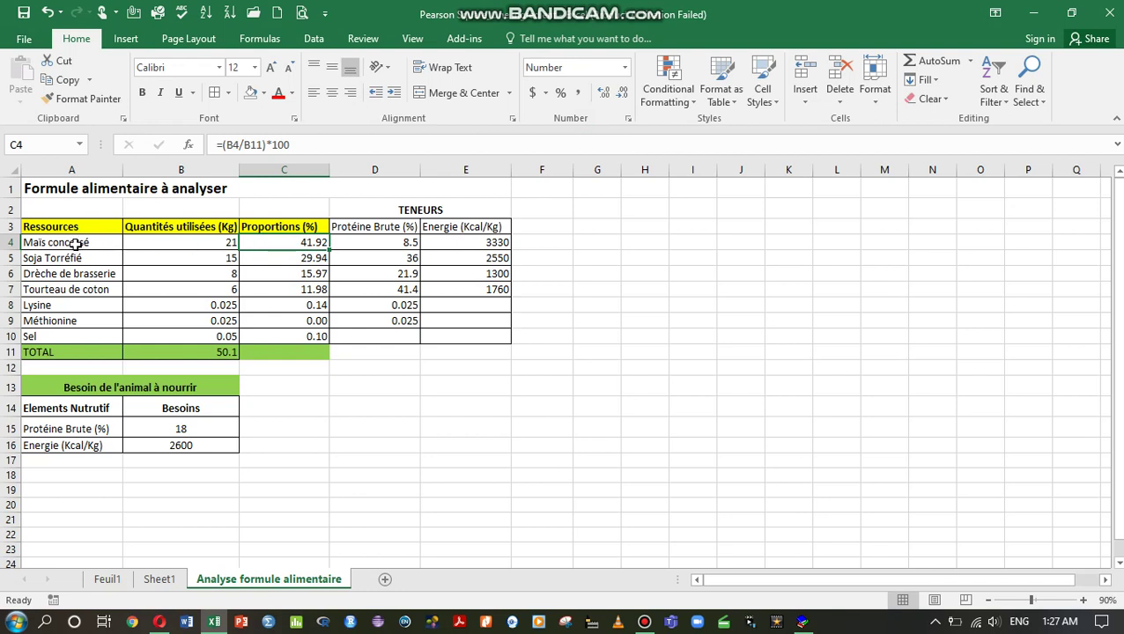
pyautogui.click(284, 242)
pyautogui.moveTo(287, 266); pyautogui.dragTo(295, 338)
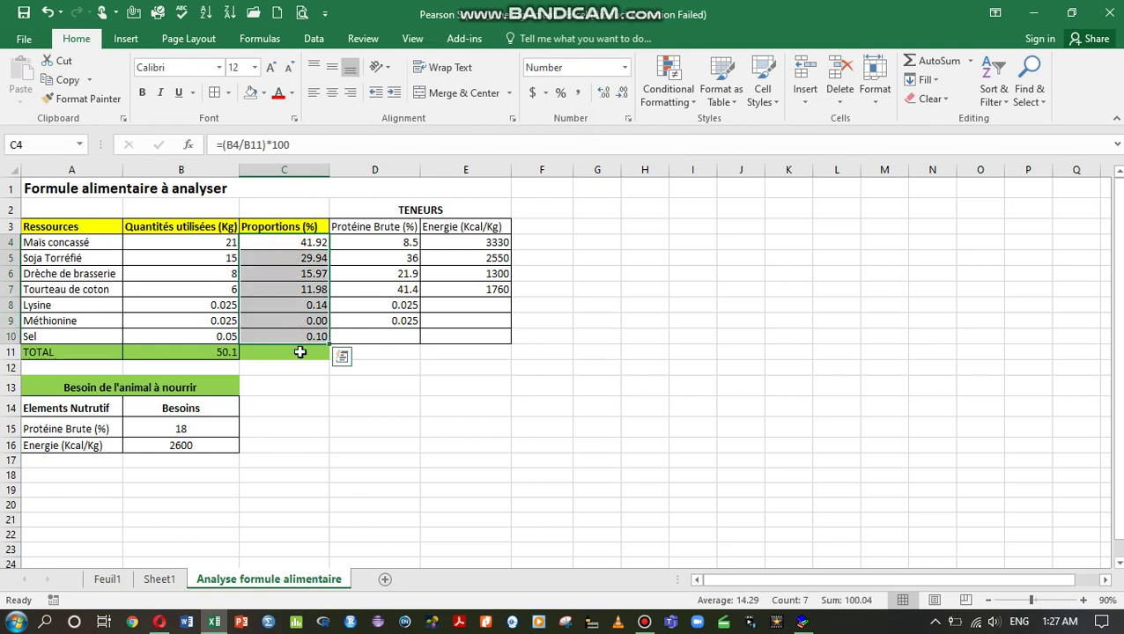
pyautogui.click(299, 352)
pyautogui.write('=Sum(')
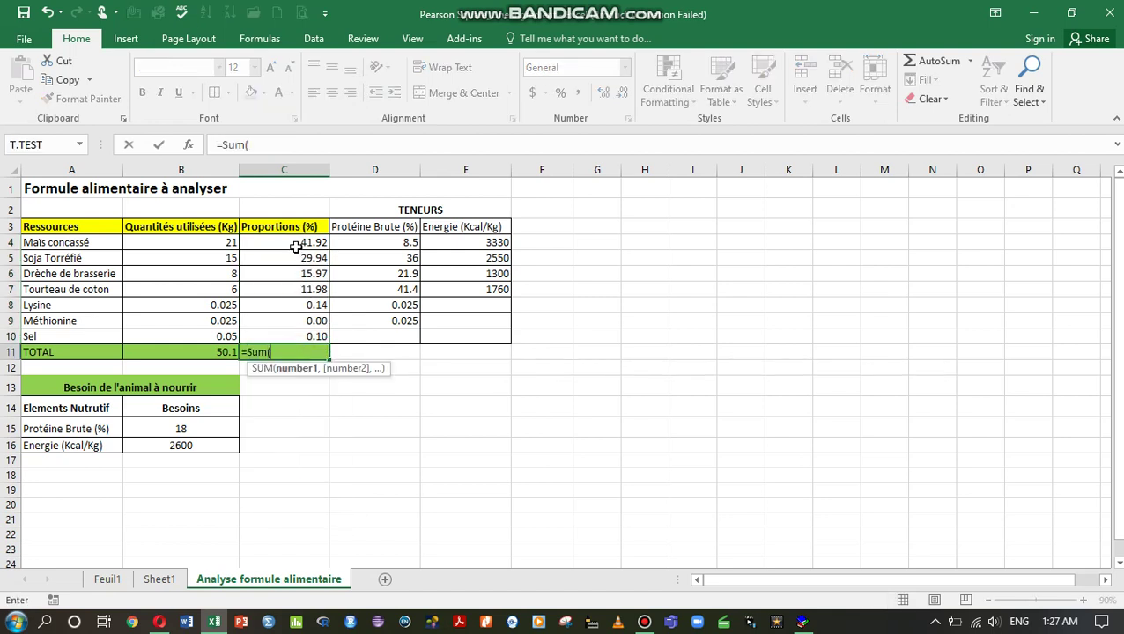
pyautogui.moveTo(296, 244); pyautogui.dragTo(304, 326)
pyautogui.press('Return')
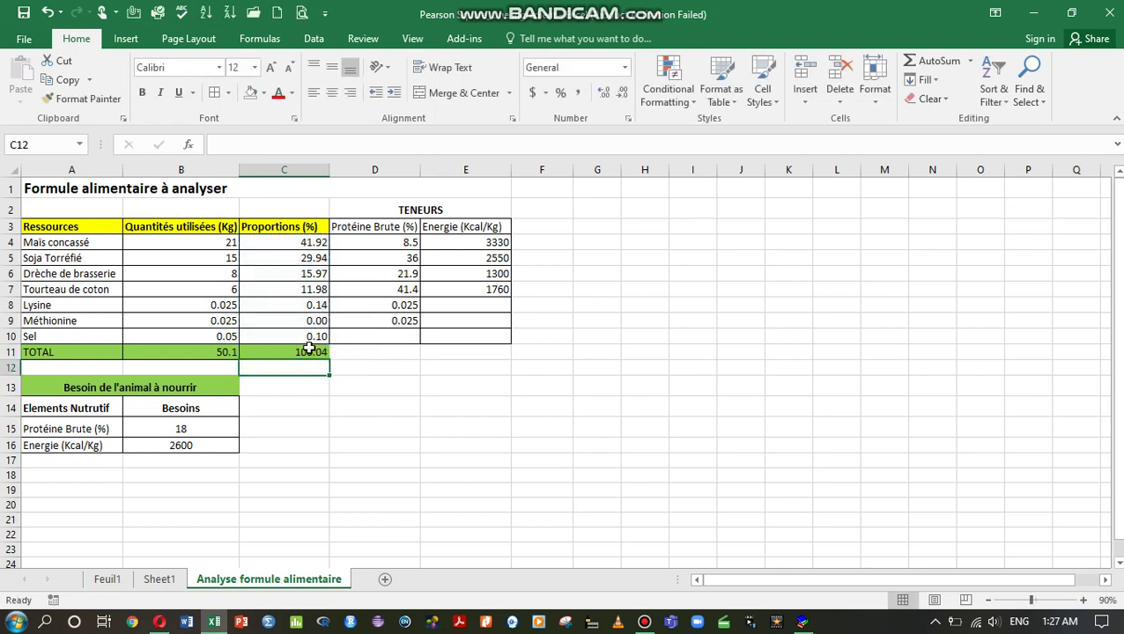
pyautogui.click(300, 353)
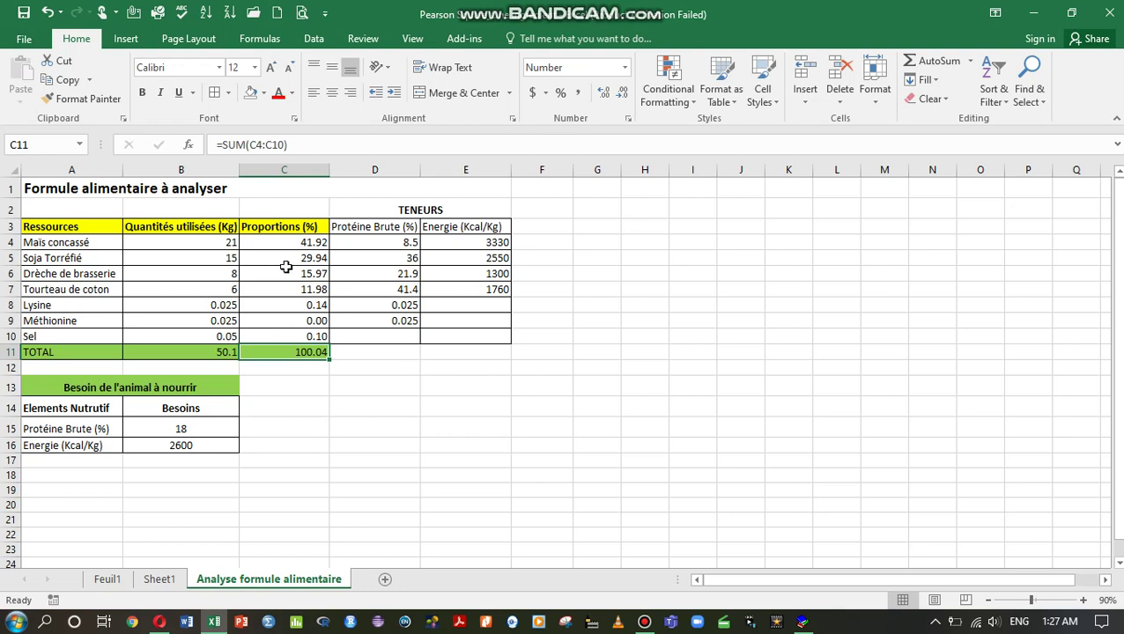
pyautogui.moveTo(293, 229); pyautogui.dragTo(304, 353)
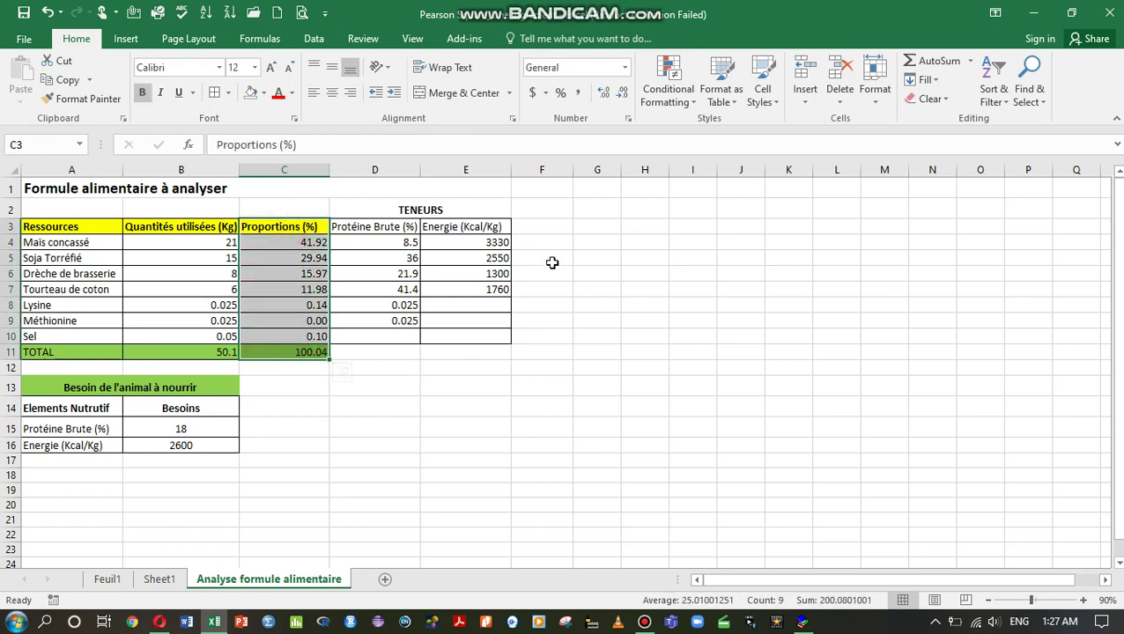
# Merge and center F2:G2 beside the TENEURS heading and enter the heading Apports
pyautogui.click(550, 226)
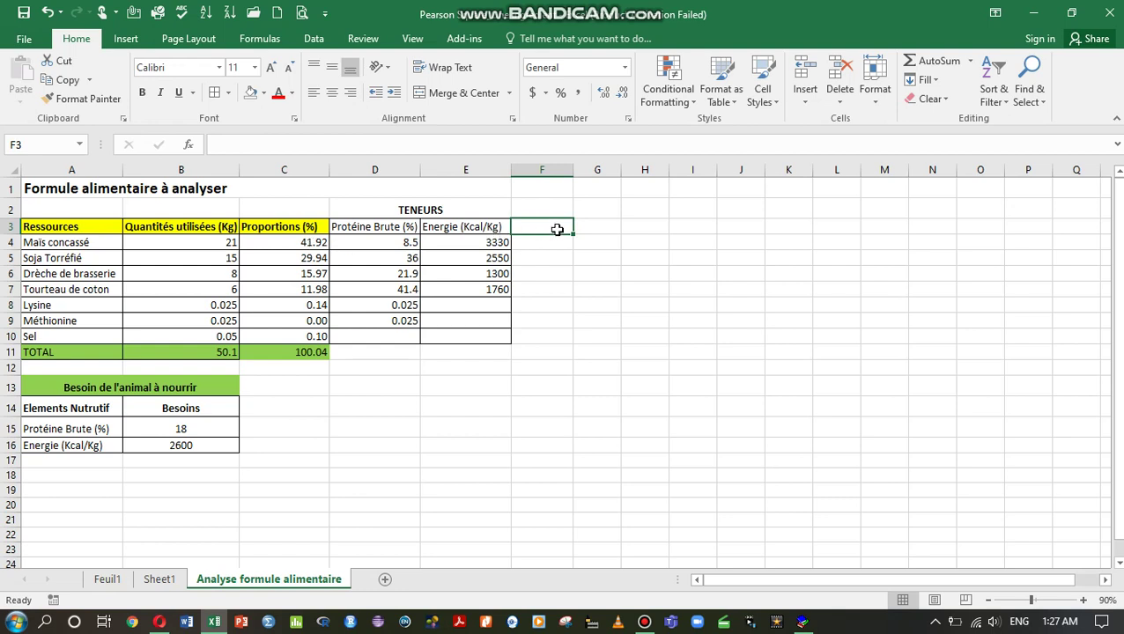
pyautogui.moveTo(560, 214); pyautogui.dragTo(604, 207)
pyautogui.click(456, 92)
pyautogui.write('Apports')
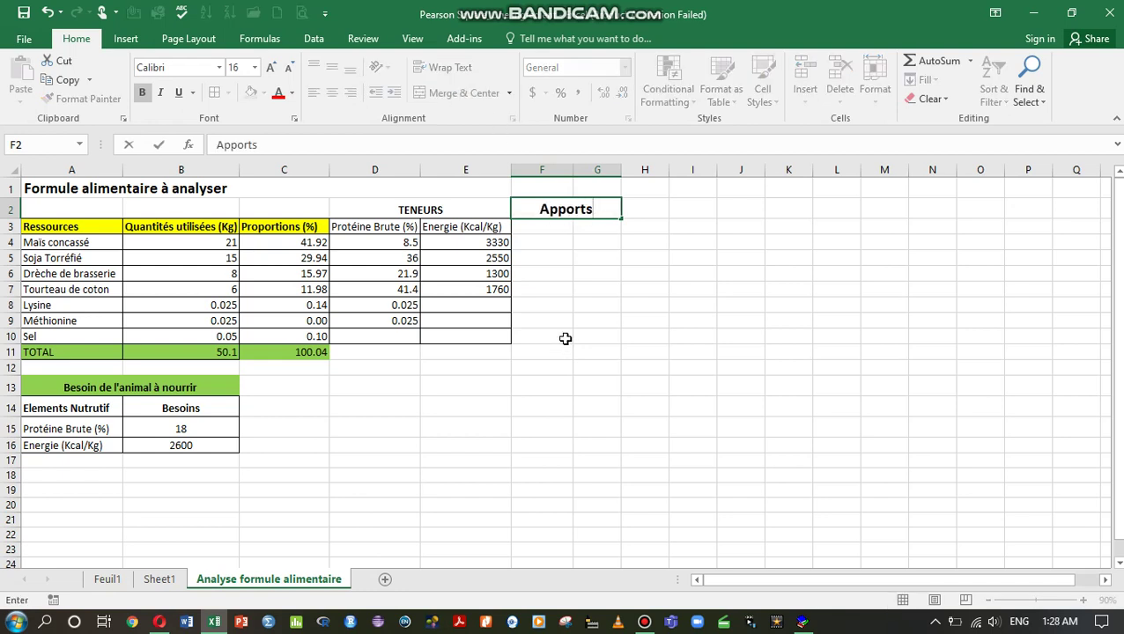
# Enter the column headers PB (%) in F3 and E (Kcal/Kg) in G3
pyautogui.click(553, 226)
pyautogui.write('PB (%')
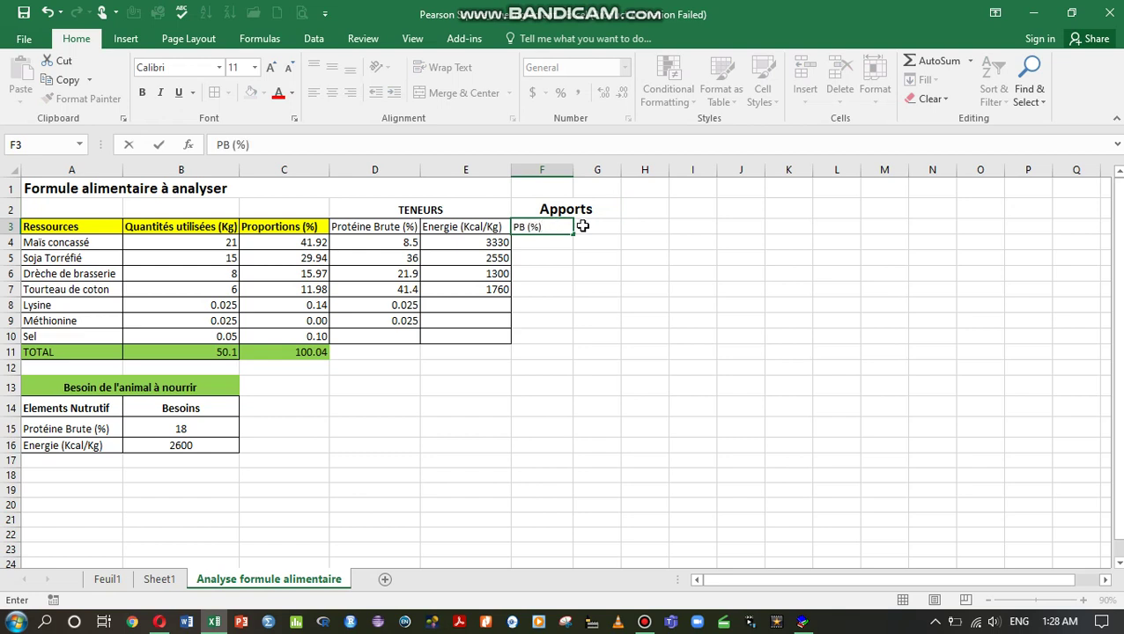
pyautogui.click(591, 228)
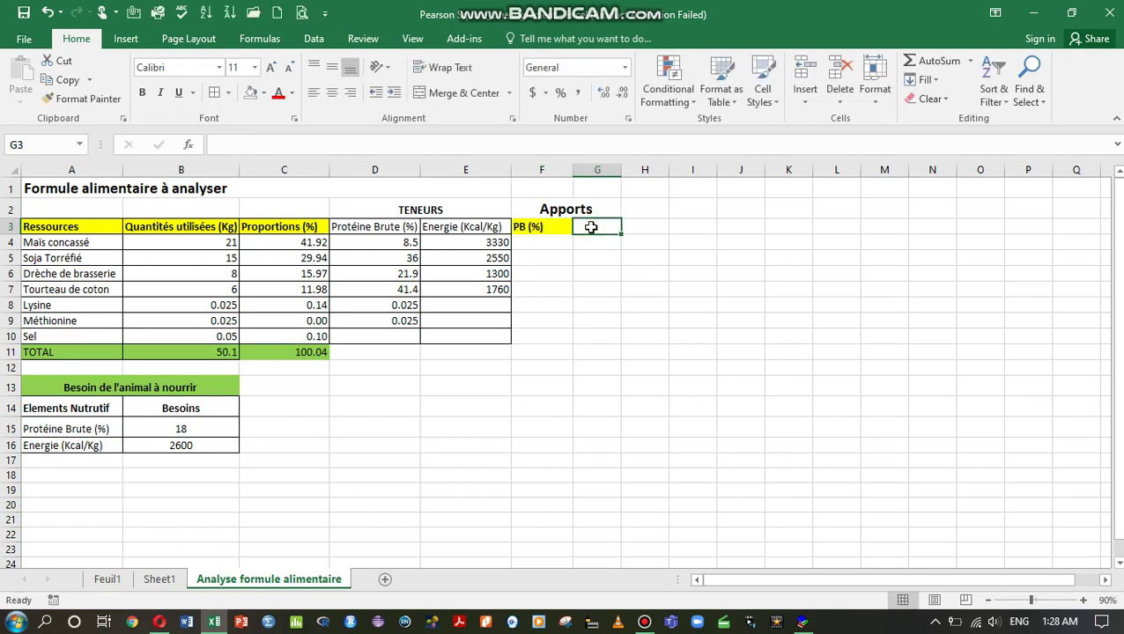
pyautogui.write('E (Kcal/Kg')
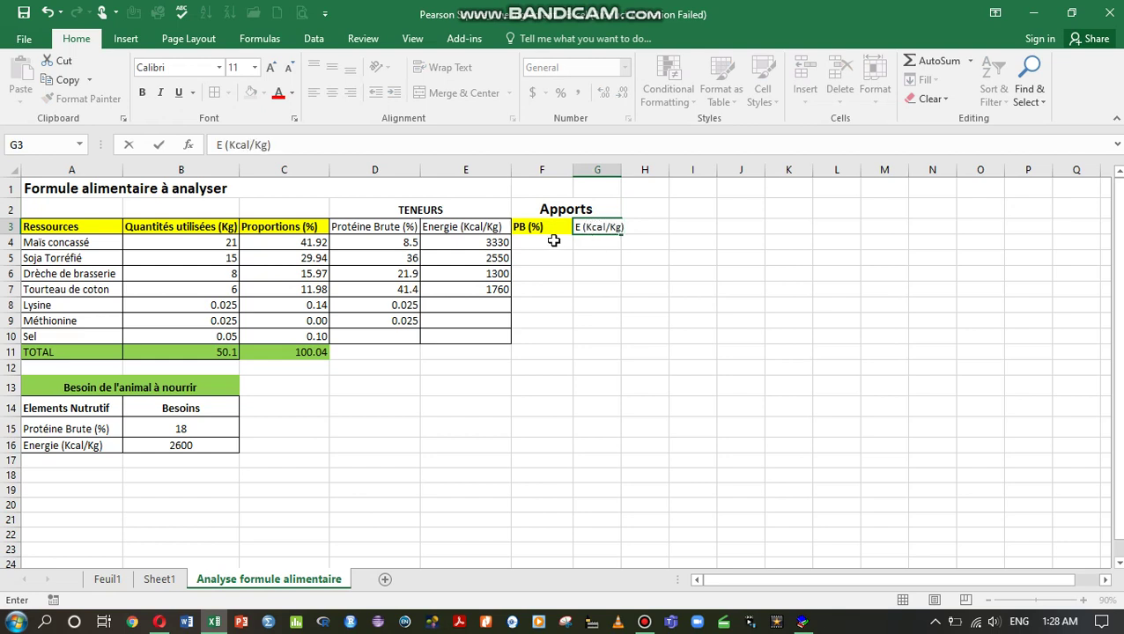
# Calculate the Maïs concassé protein contribution in F4 with =(D4/100)*C4 and fill the formula down to F10
pyautogui.click(554, 240)
pyautogui.write('=')
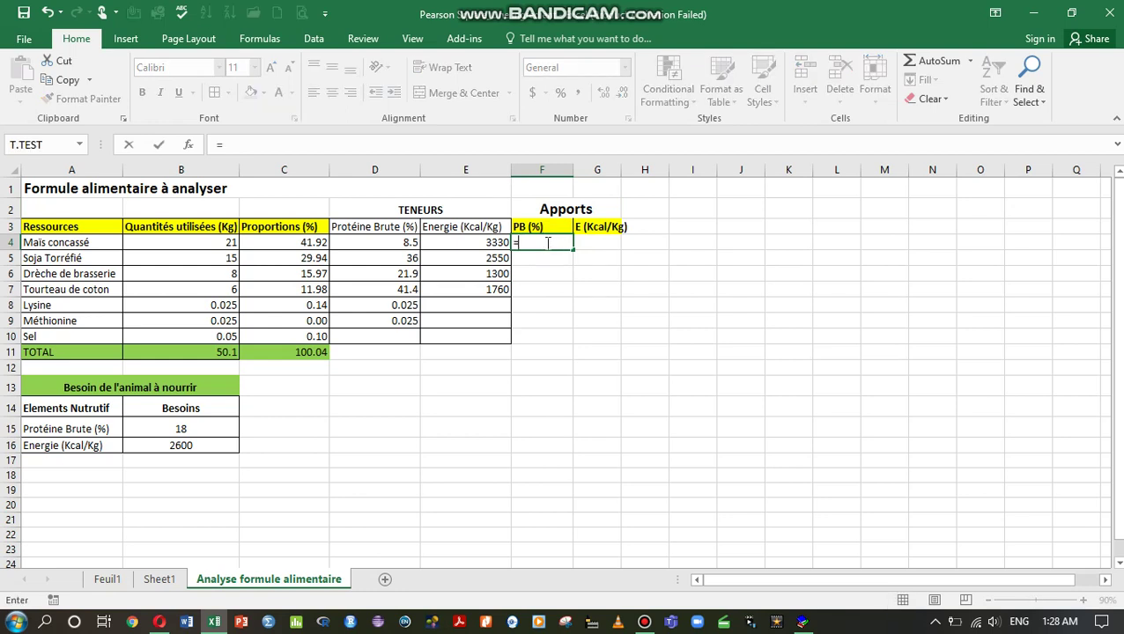
pyautogui.write('(')
pyautogui.click(392, 241)
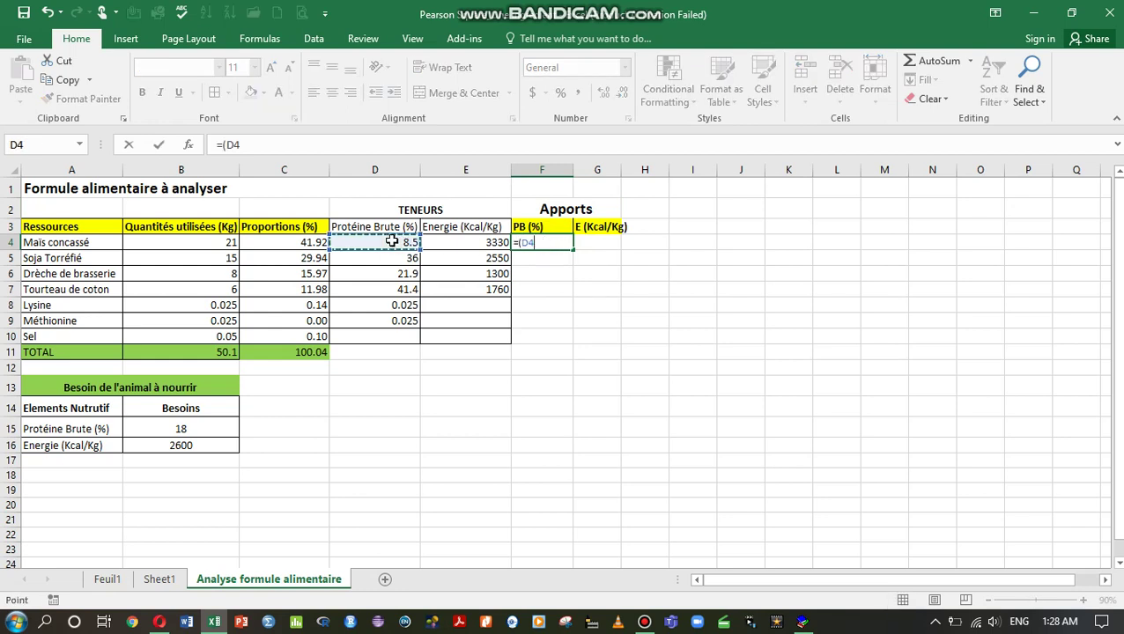
pyautogui.write('§')
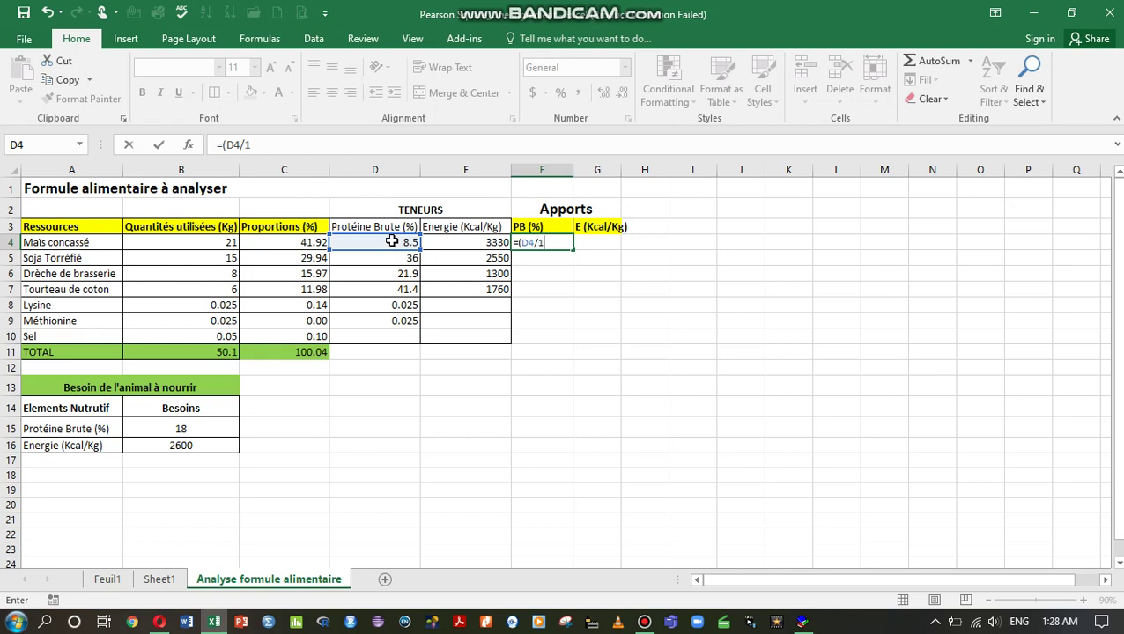
pyautogui.click(306, 243)
pyautogui.press('Return')
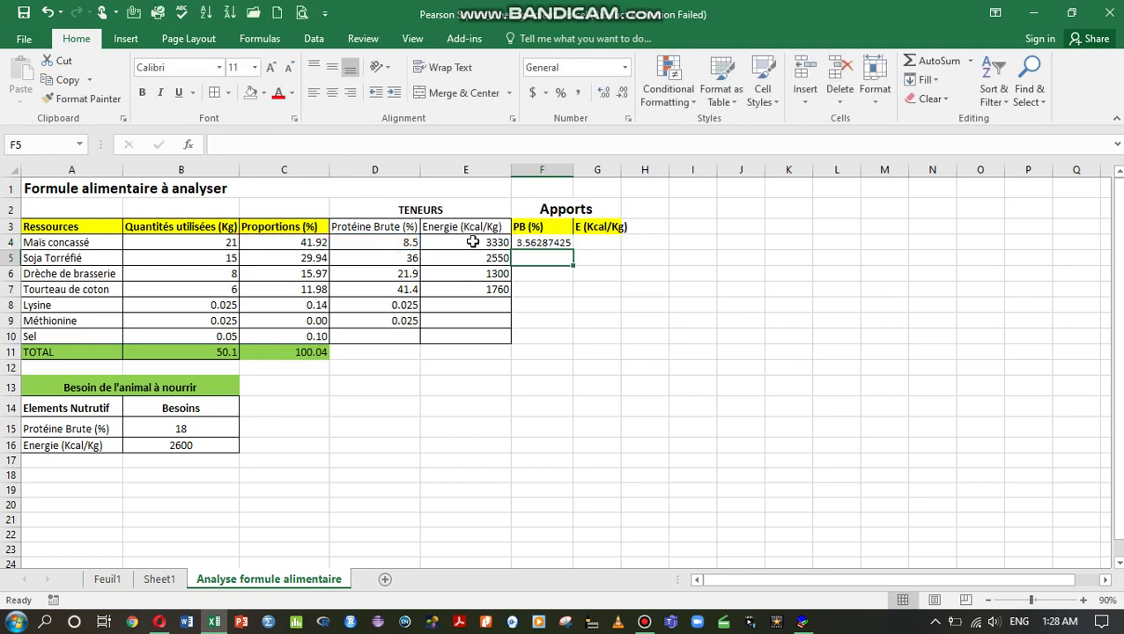
pyautogui.click(535, 242)
pyautogui.moveTo(571, 250); pyautogui.dragTo(563, 339)
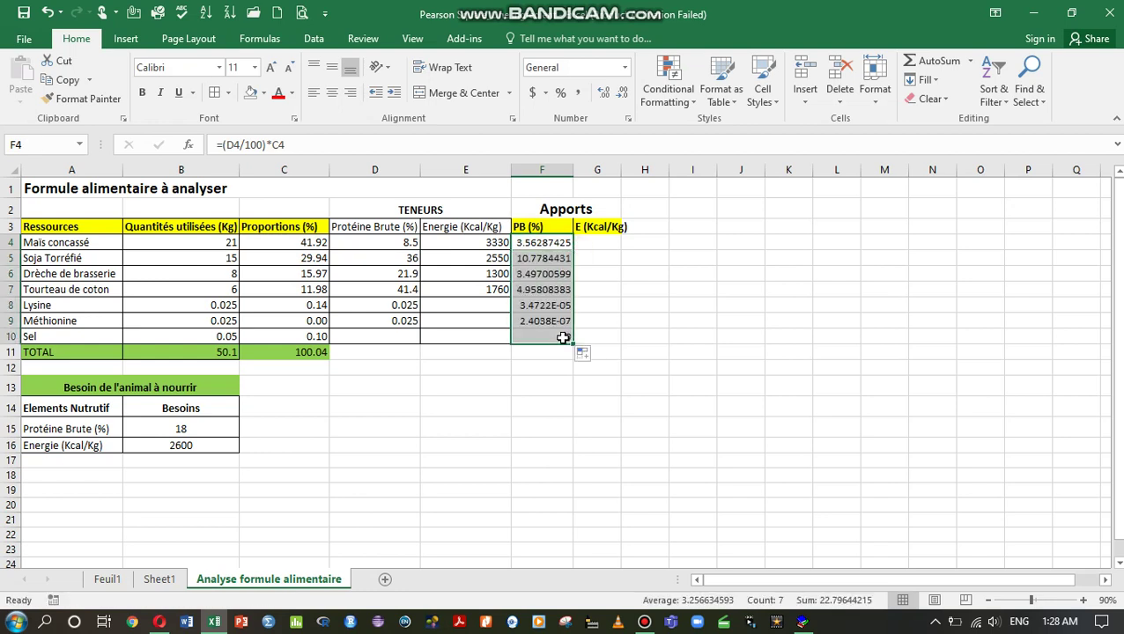
# Apply the Number format to F8:F10 and clear the copied protein formulas for Lysine, Méthionine and Sel
pyautogui.click(545, 341)
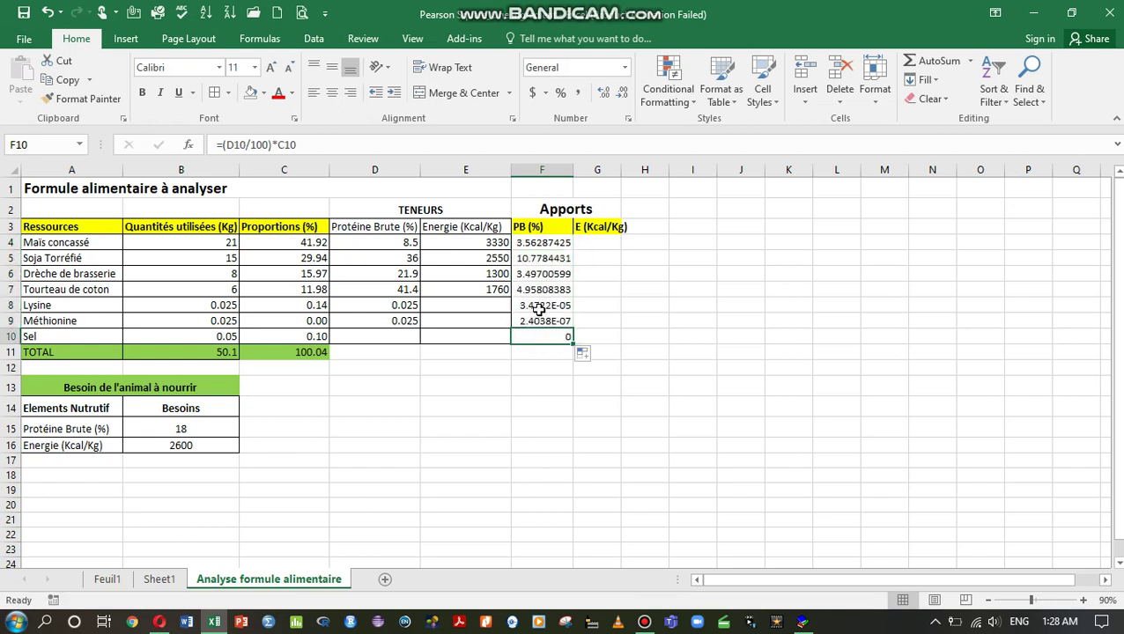
pyautogui.click(539, 306)
pyautogui.moveTo(539, 314); pyautogui.dragTo(539, 321)
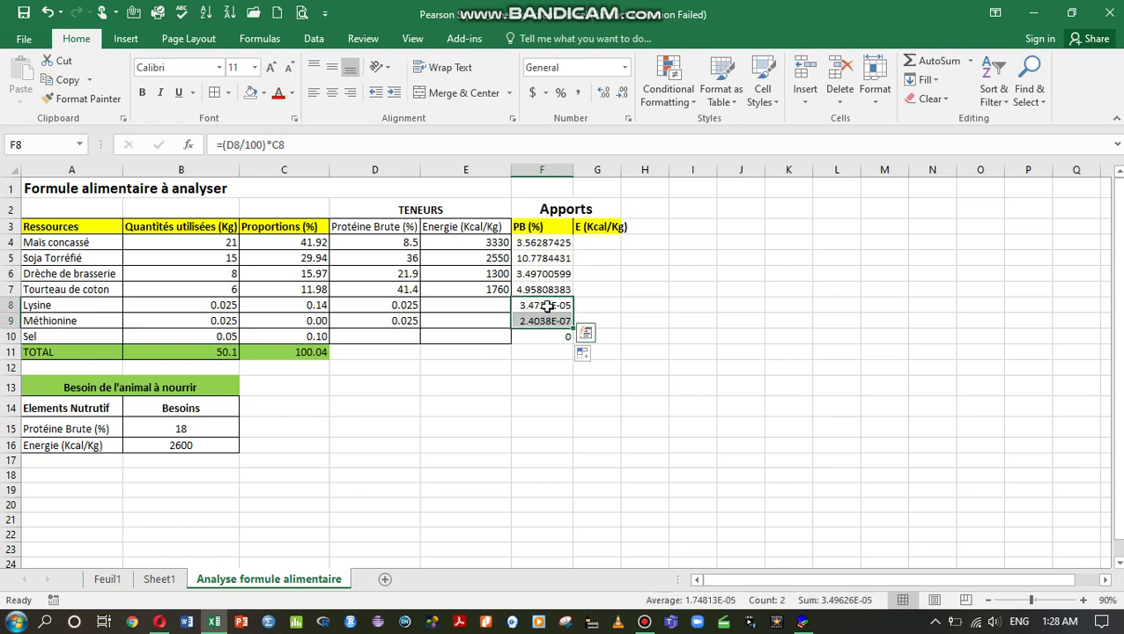
pyautogui.click(622, 68)
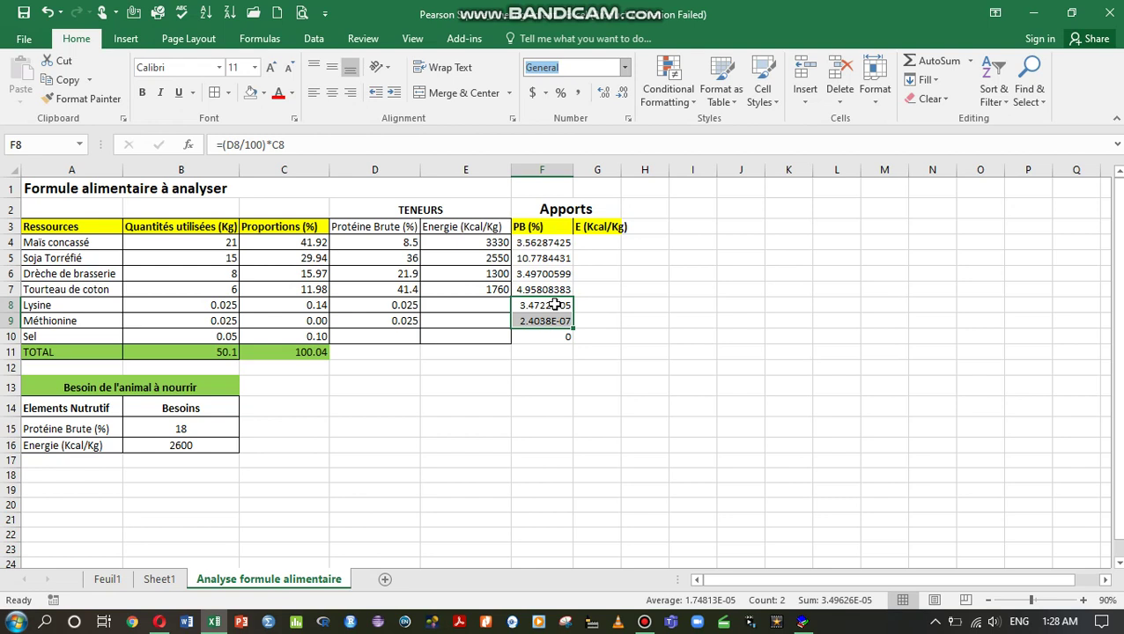
pyautogui.moveTo(554, 304); pyautogui.dragTo(537, 339)
pyautogui.click(625, 68)
pyautogui.click(586, 134)
pyautogui.press('Delete')
# Link the Lysine and Méthionine protein contributions to their contents with =D8 in F8 and =D9 in F9
pyautogui.click(537, 309)
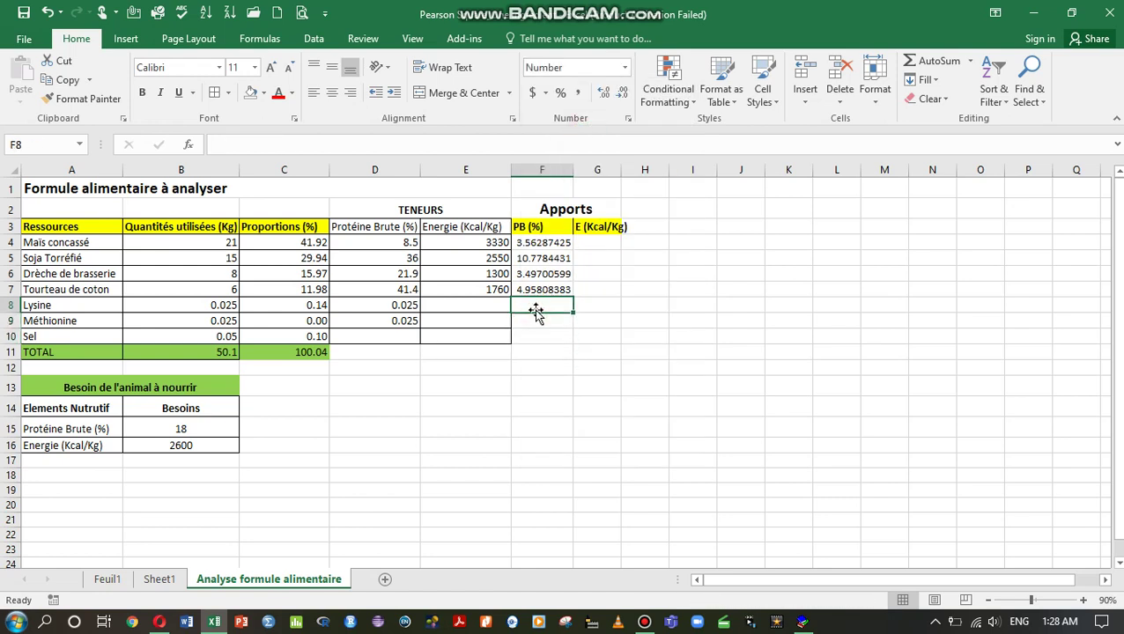
pyautogui.write('=')
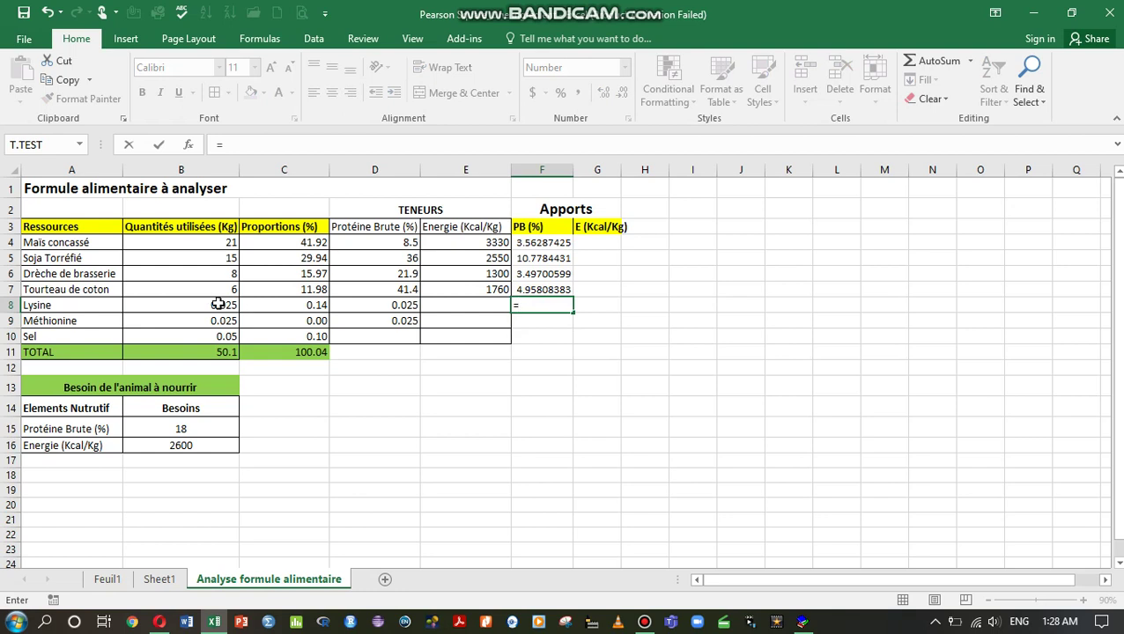
pyautogui.click(350, 304)
pyautogui.press('Return')
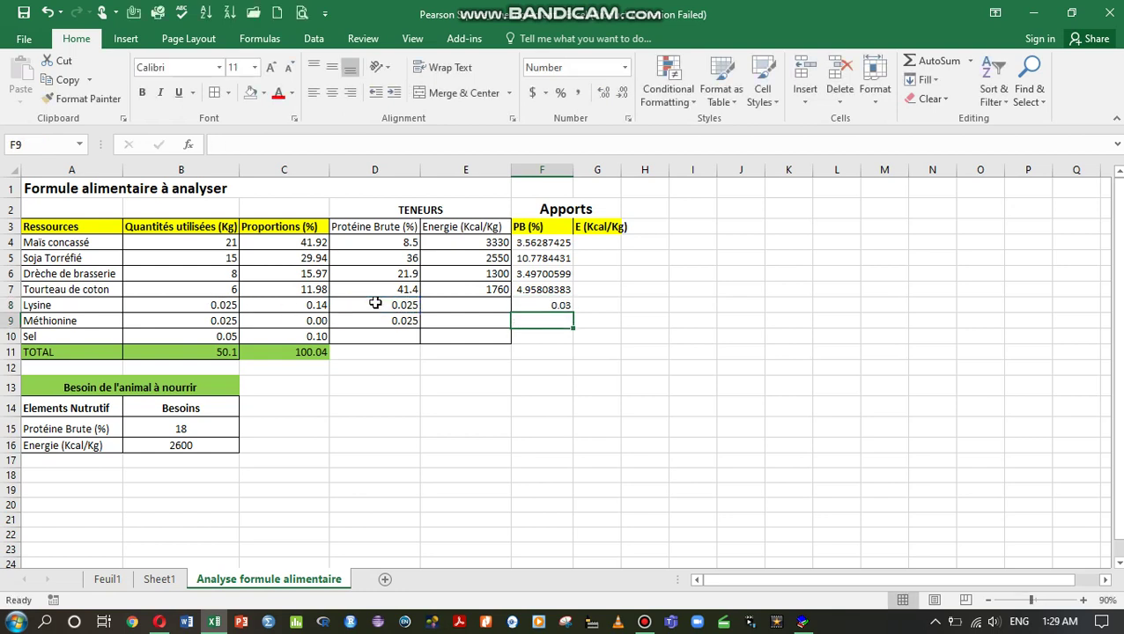
pyautogui.write('=')
pyautogui.click(413, 321)
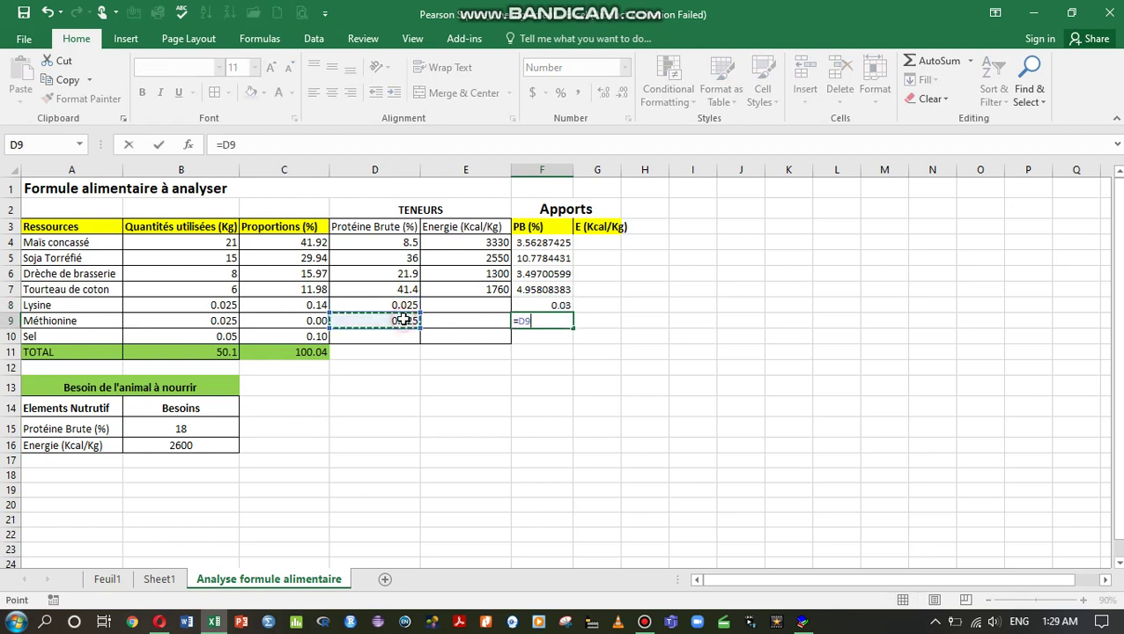
pyautogui.press('Return')
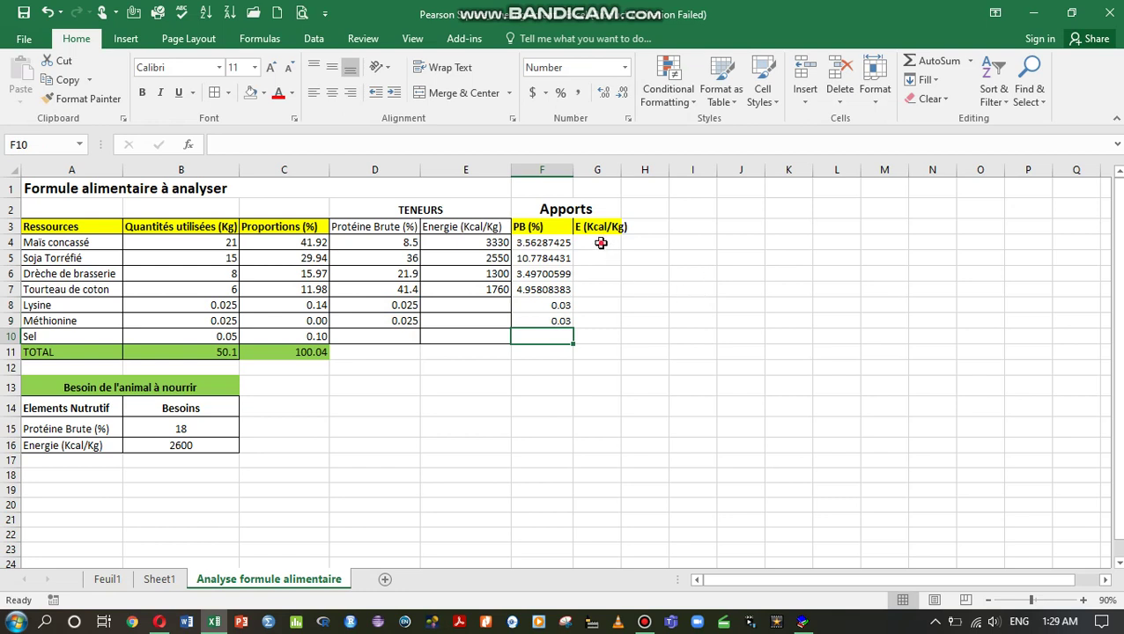
# Calculate the Maïs concassé energy contribution in G4 with =(E4/100)*C4 and fill the formula down to G9
pyautogui.click(602, 242)
pyautogui.write('=(')
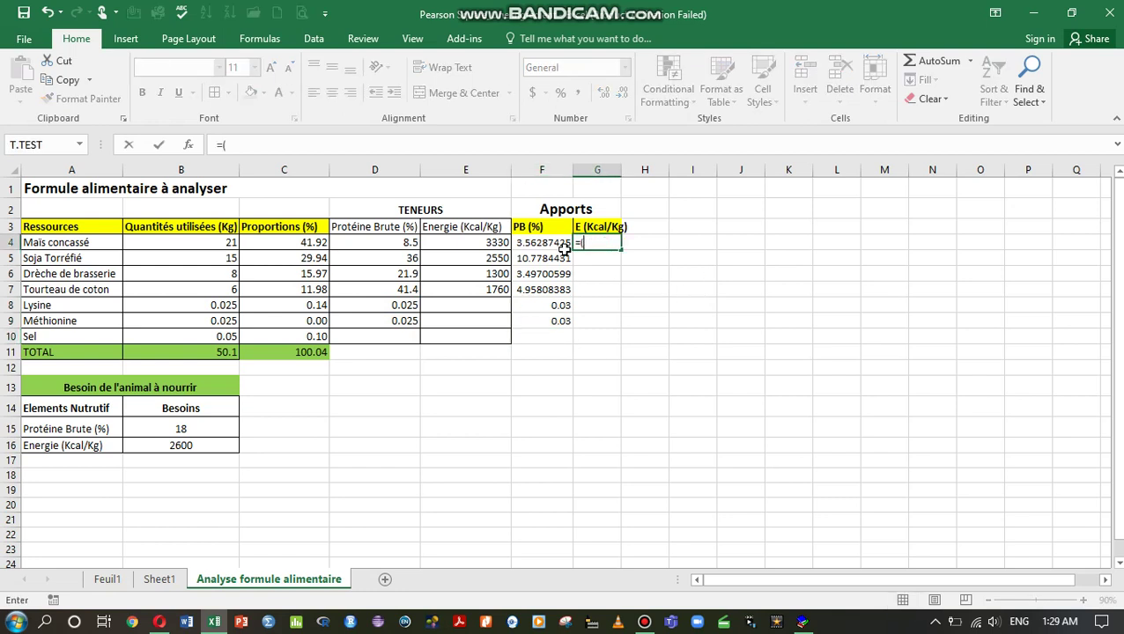
pyautogui.click(473, 247)
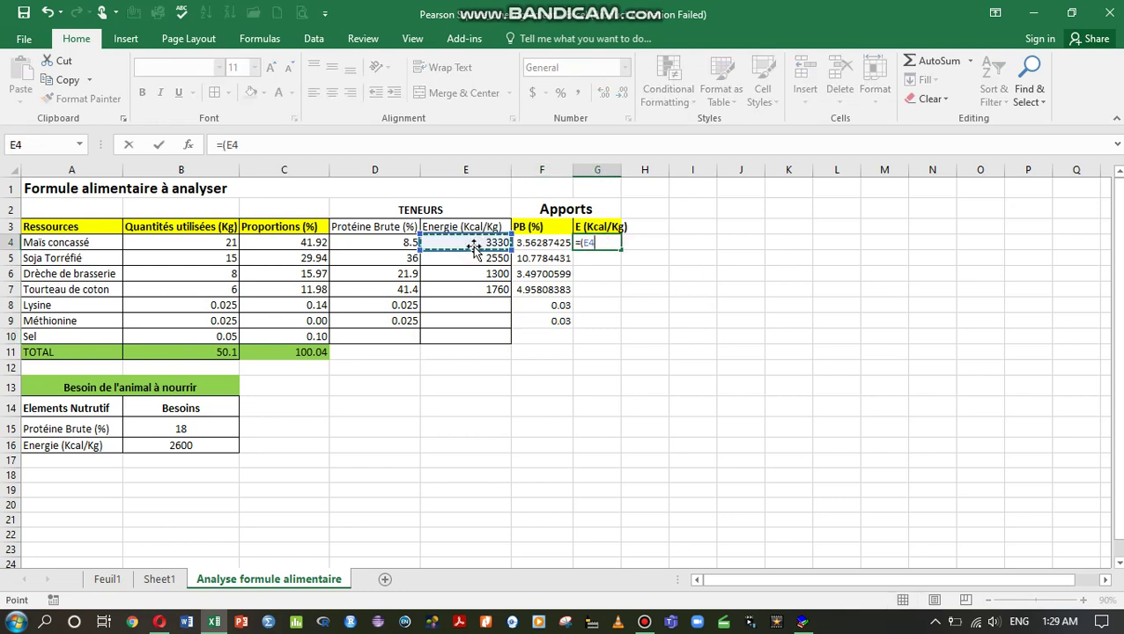
pyautogui.write('/100')
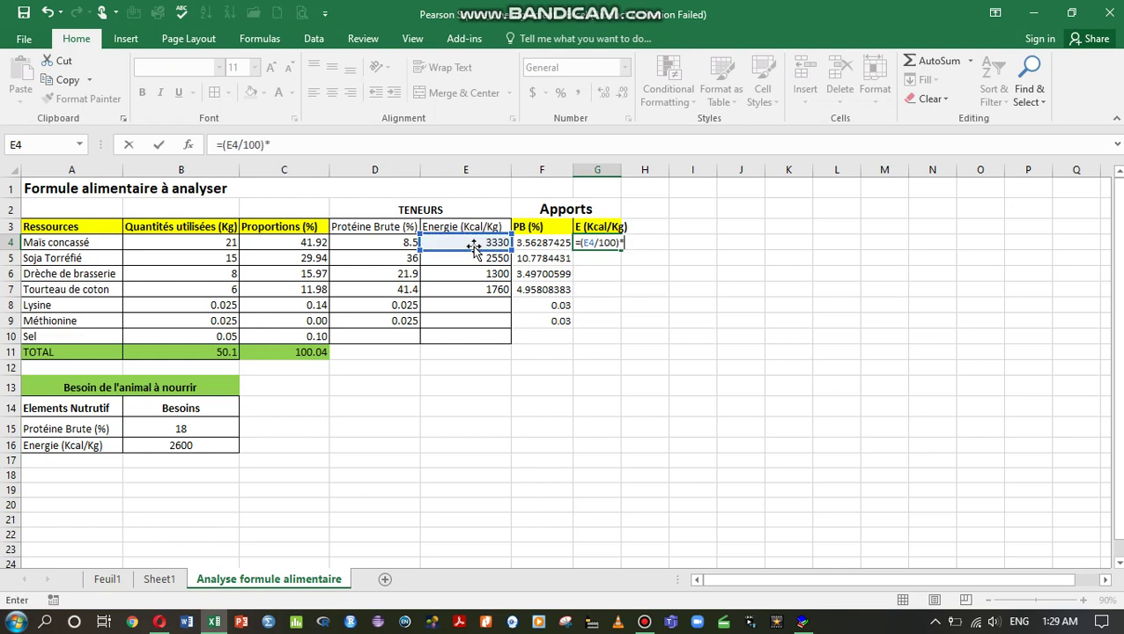
pyautogui.write(')*')
pyautogui.click(311, 242)
pyautogui.press('Return')
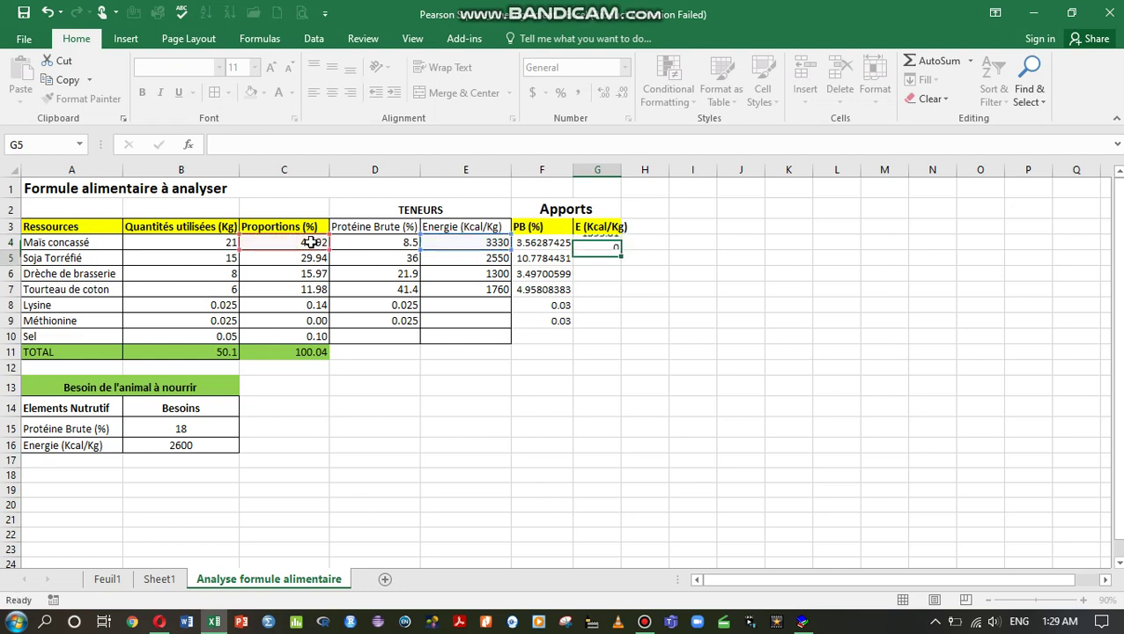
pyautogui.click(599, 244)
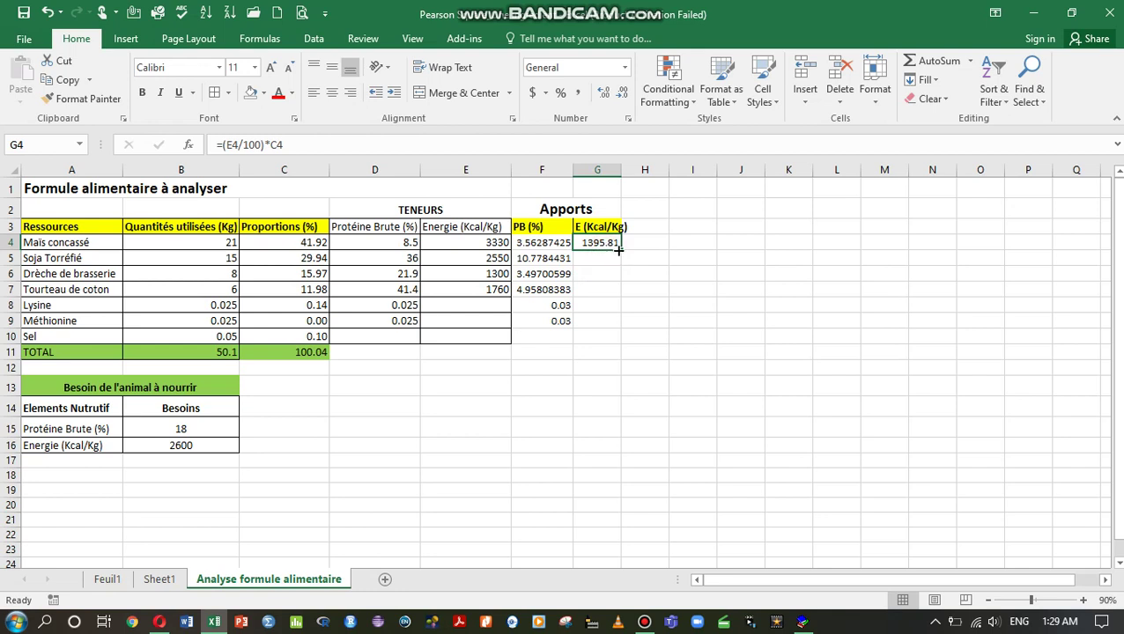
pyautogui.moveTo(619, 250); pyautogui.dragTo(610, 323)
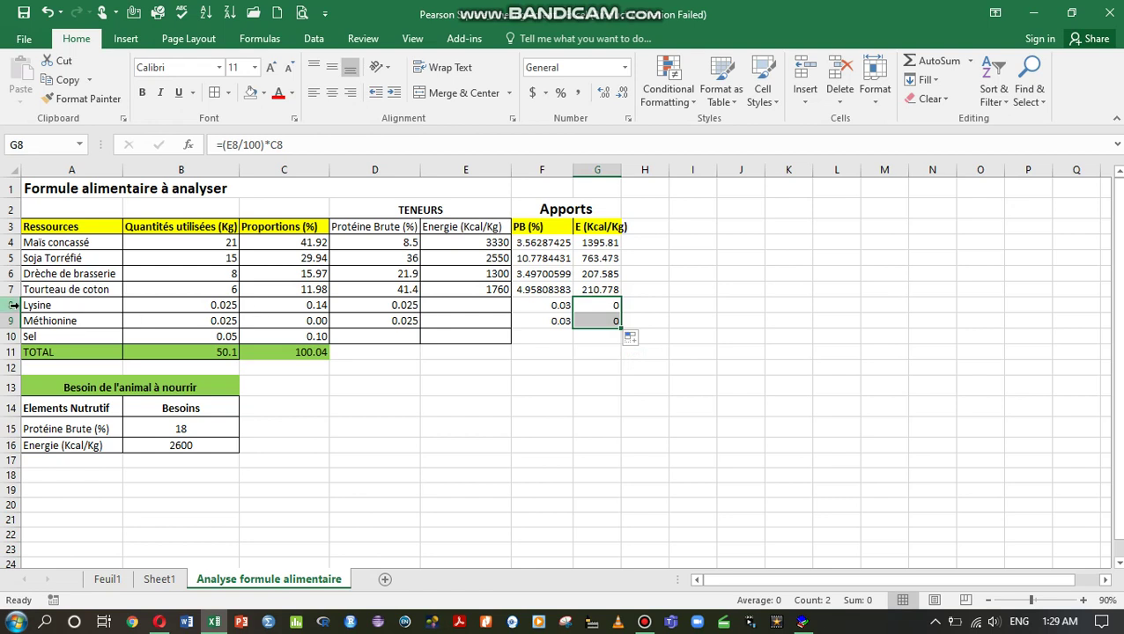
pyautogui.click(557, 334)
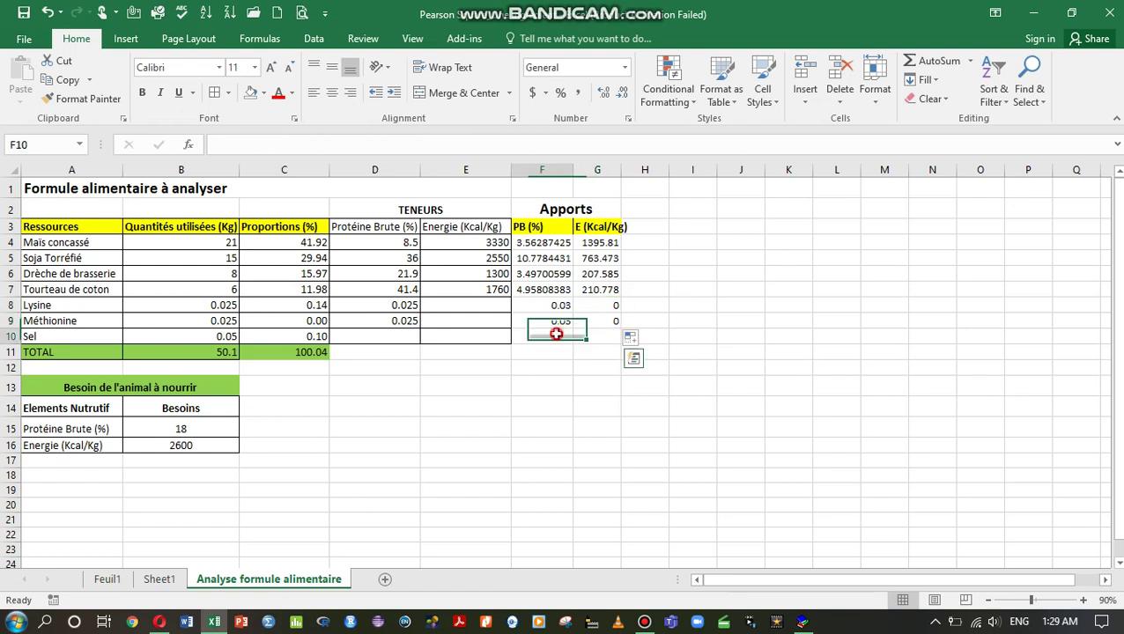
# Total the protein contributions in F10 with =SUM(F4:F9) and fill the formula across to G10 for the energy total
pyautogui.write('=')
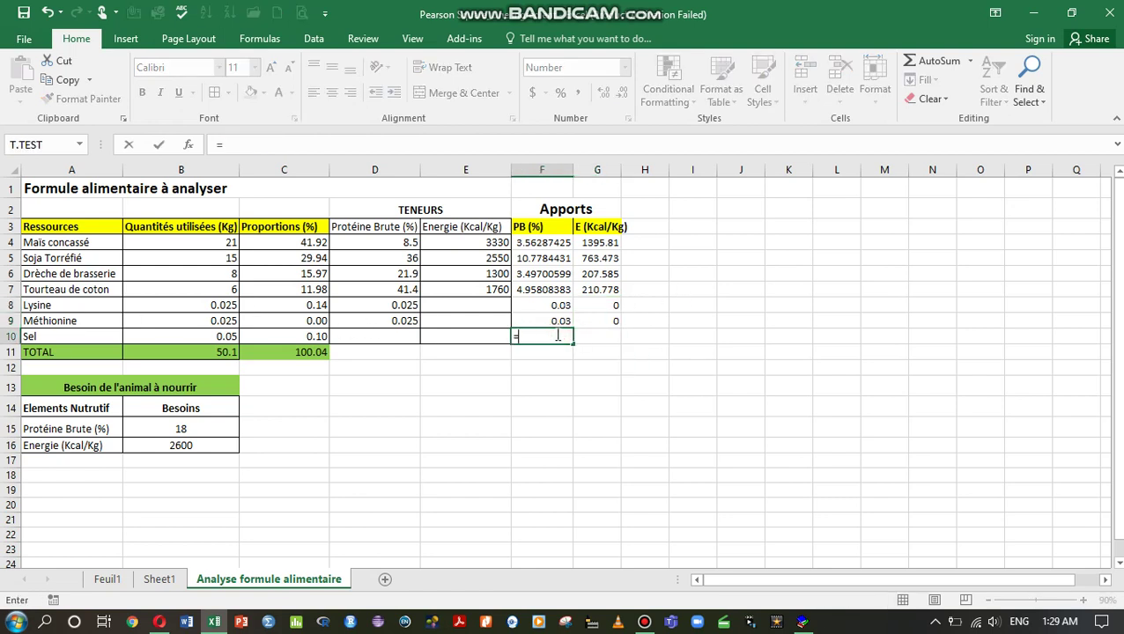
pyautogui.write('Sum(')
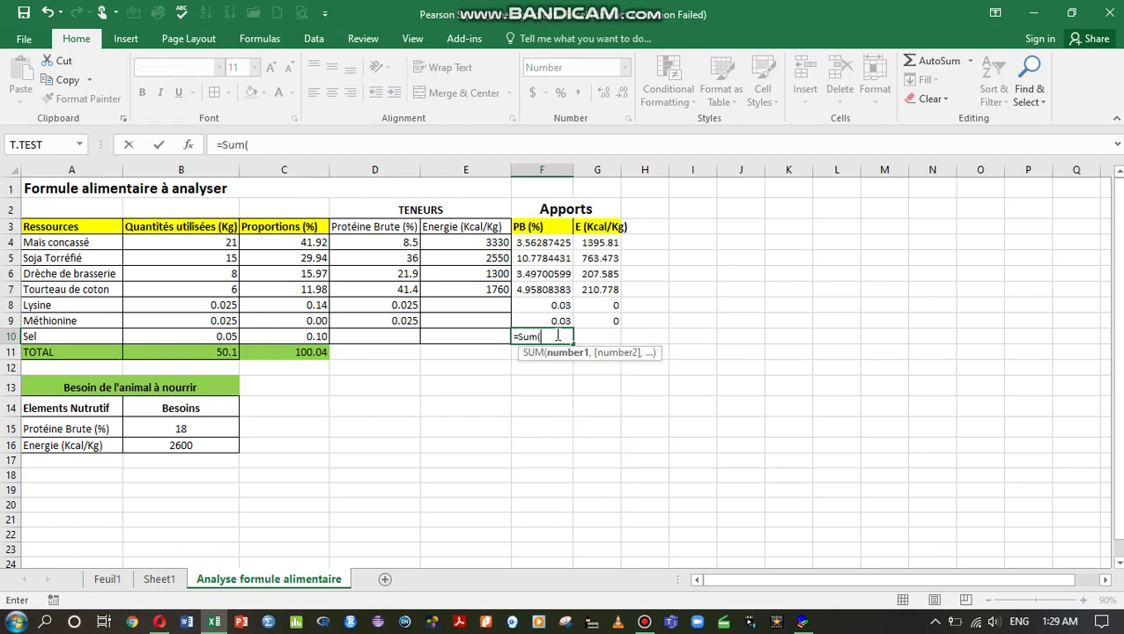
pyautogui.moveTo(552, 242); pyautogui.dragTo(550, 321)
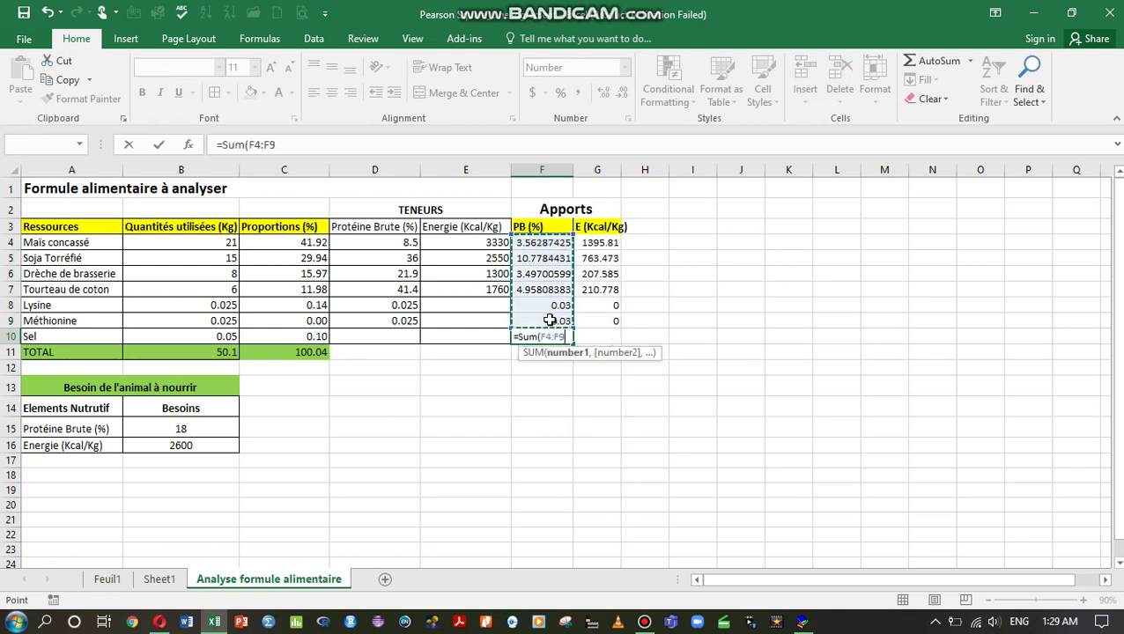
pyautogui.write(')')
pyautogui.press('Return')
pyautogui.click(555, 339)
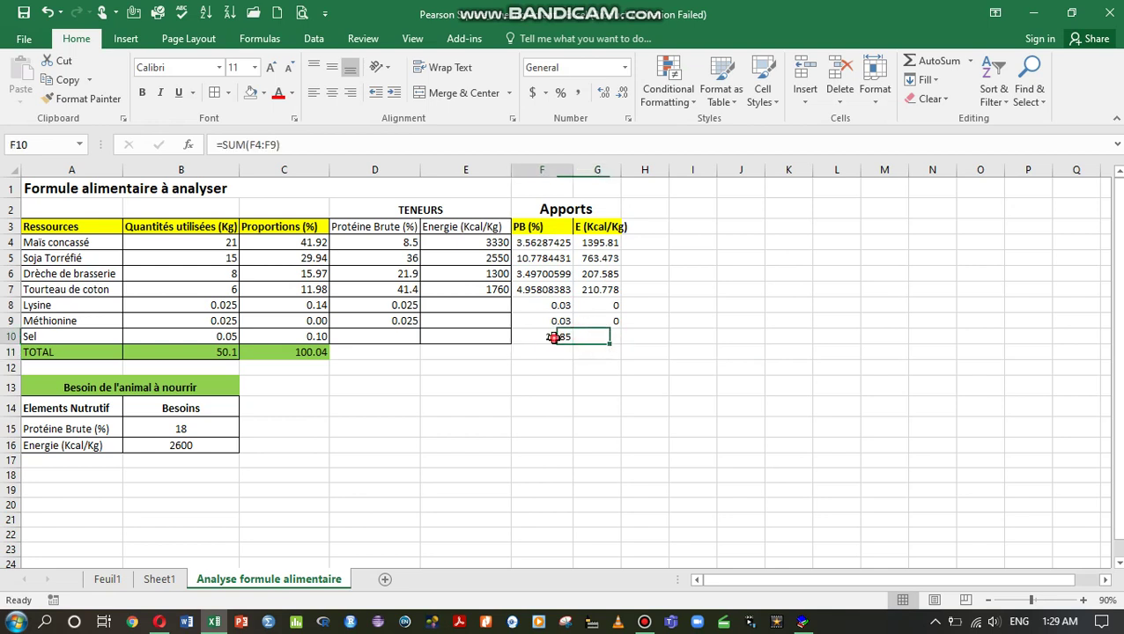
pyautogui.moveTo(573, 344); pyautogui.dragTo(521, 344)
# Format the protein and energy totals in F10:G10 with an orange fill and bold text
pyautogui.click(262, 93)
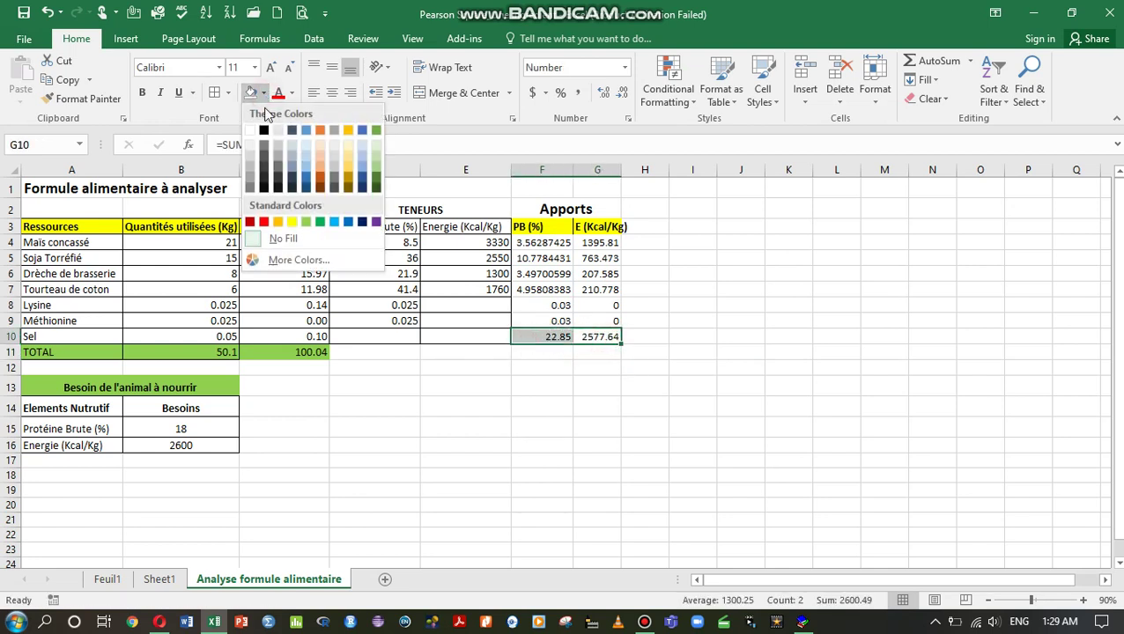
pyautogui.click(278, 222)
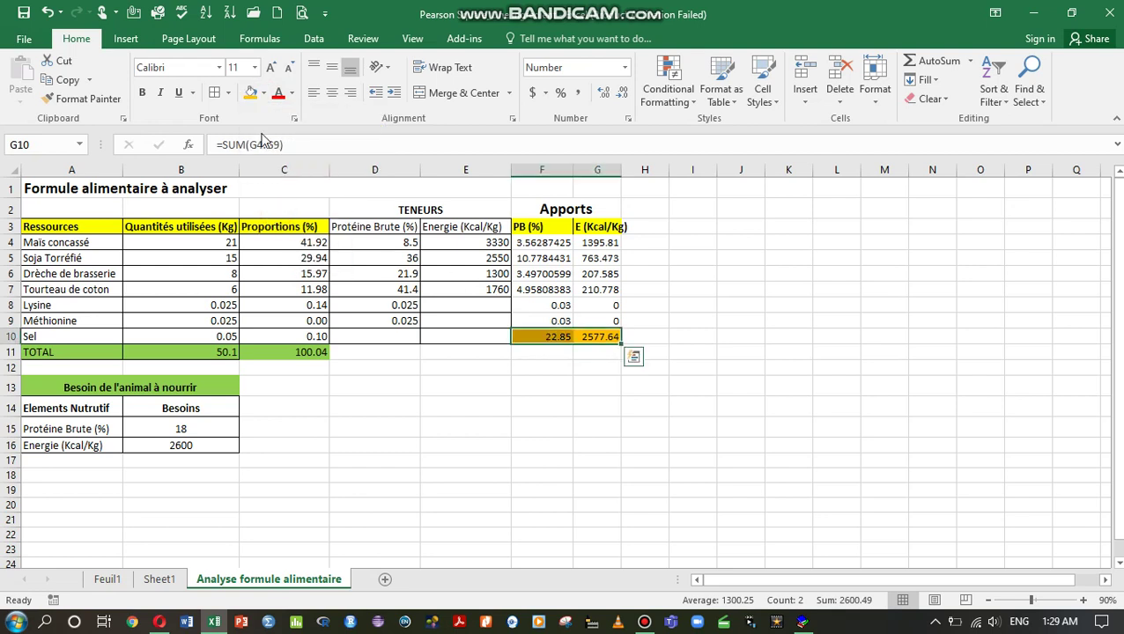
pyautogui.click(144, 93)
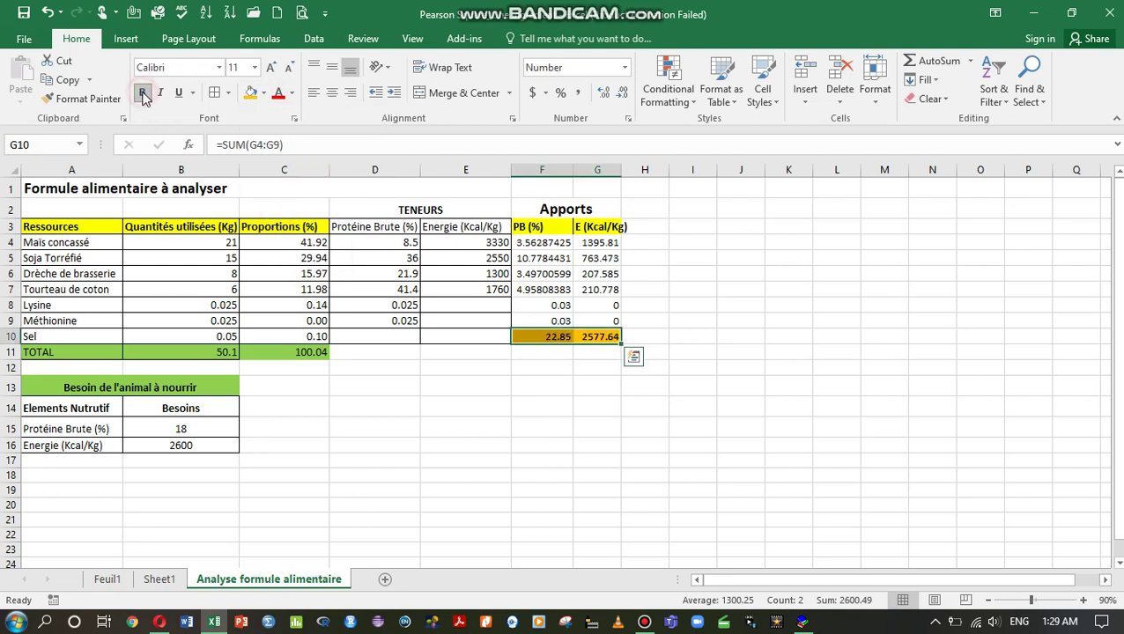
# Compare the total protein and energy contributions in F10 and G10 with the animal's requirements in B15 and B16
pyautogui.click(553, 338)
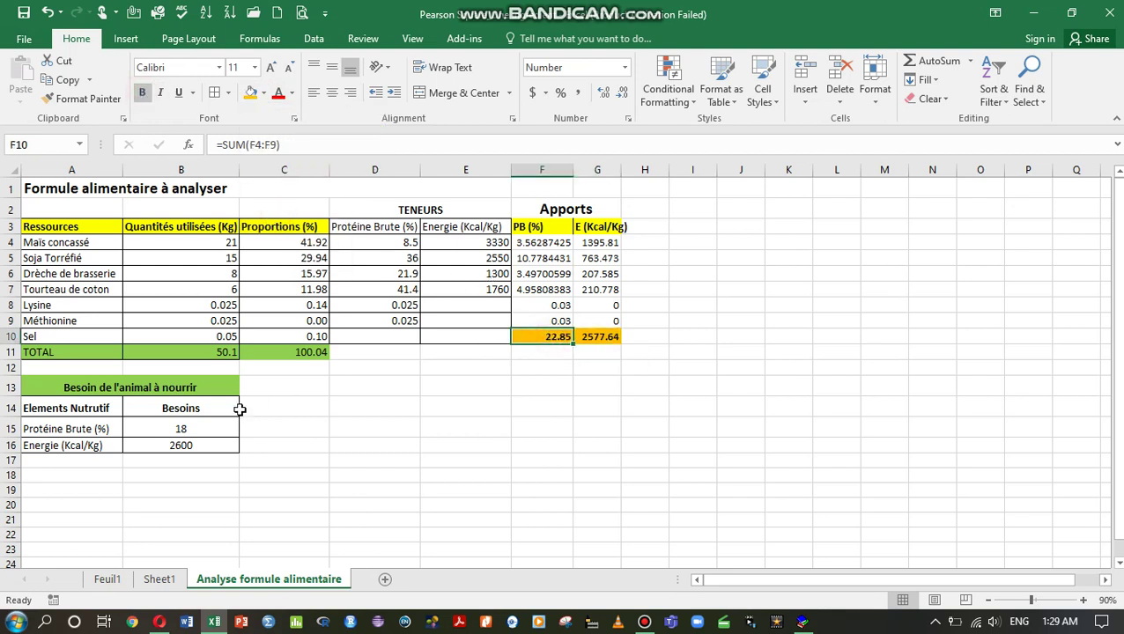
pyautogui.click(174, 431)
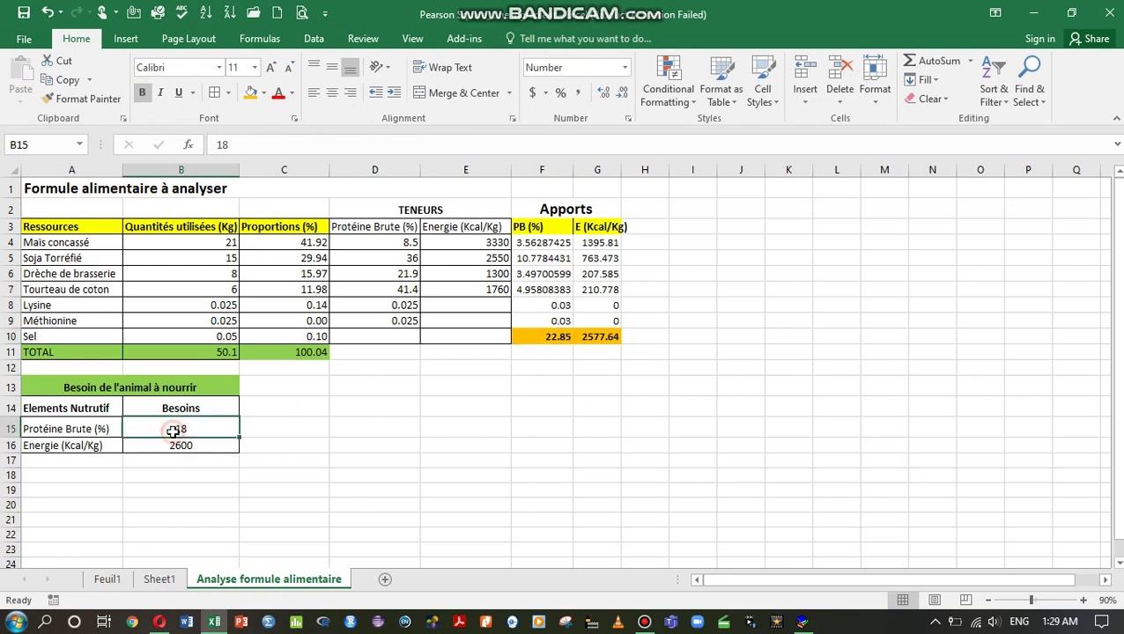
pyautogui.click(550, 338)
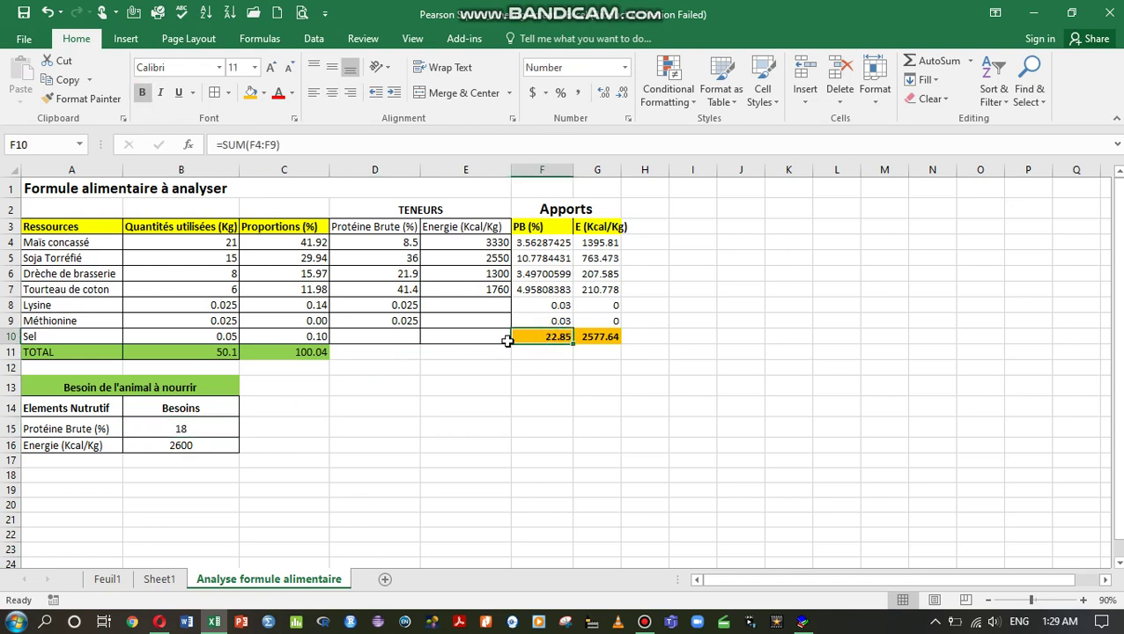
pyautogui.click(164, 430)
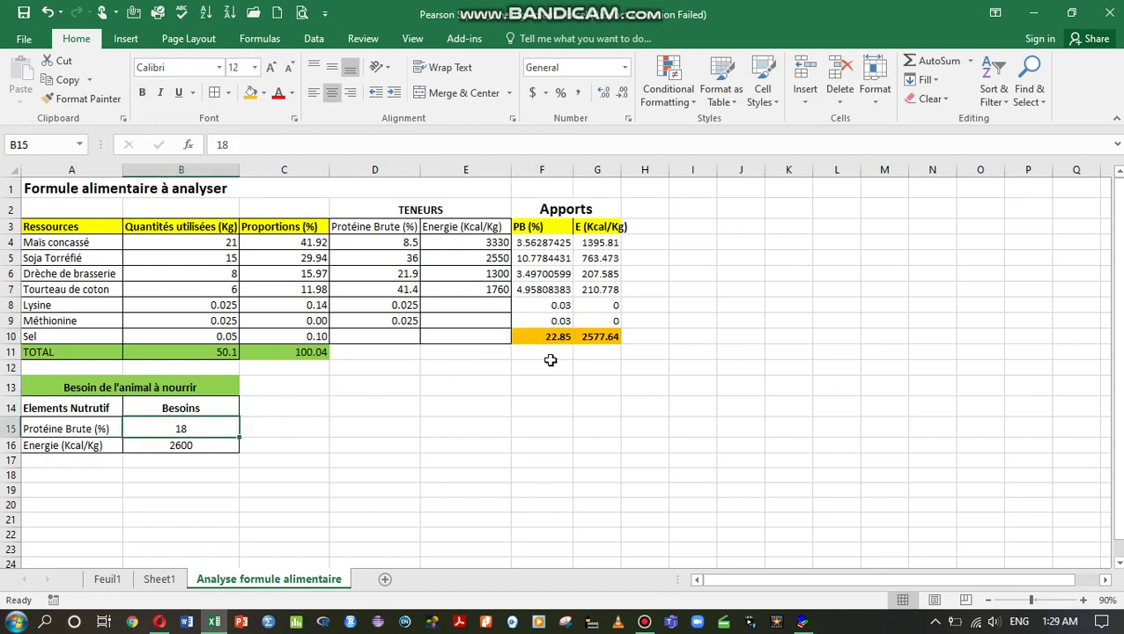
pyautogui.click(592, 336)
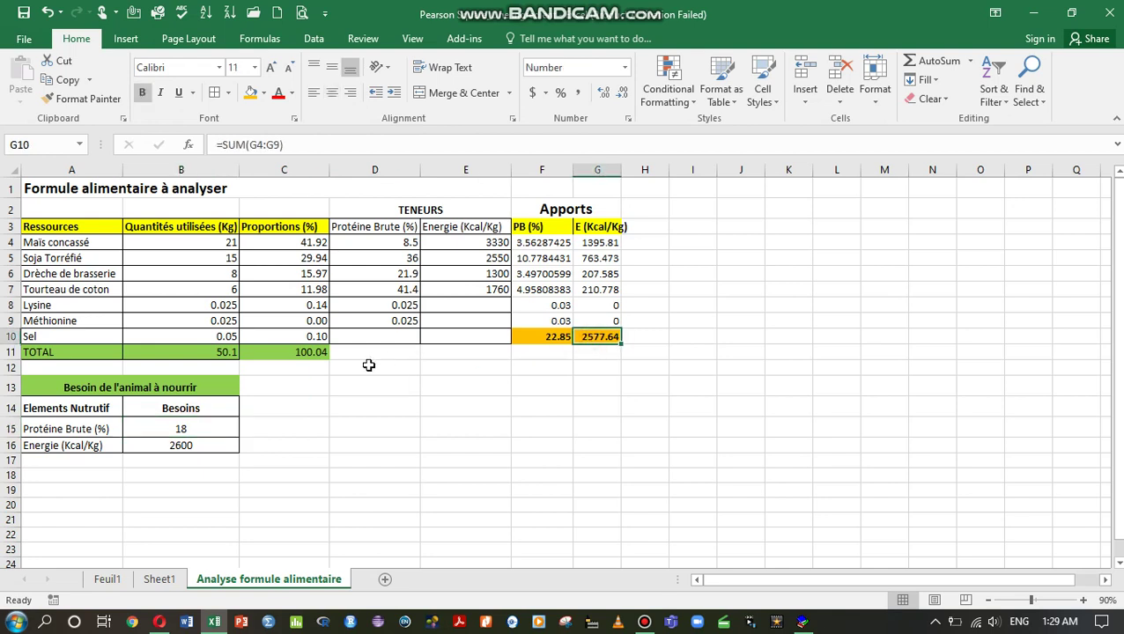
pyautogui.click(191, 445)
pyautogui.click(596, 335)
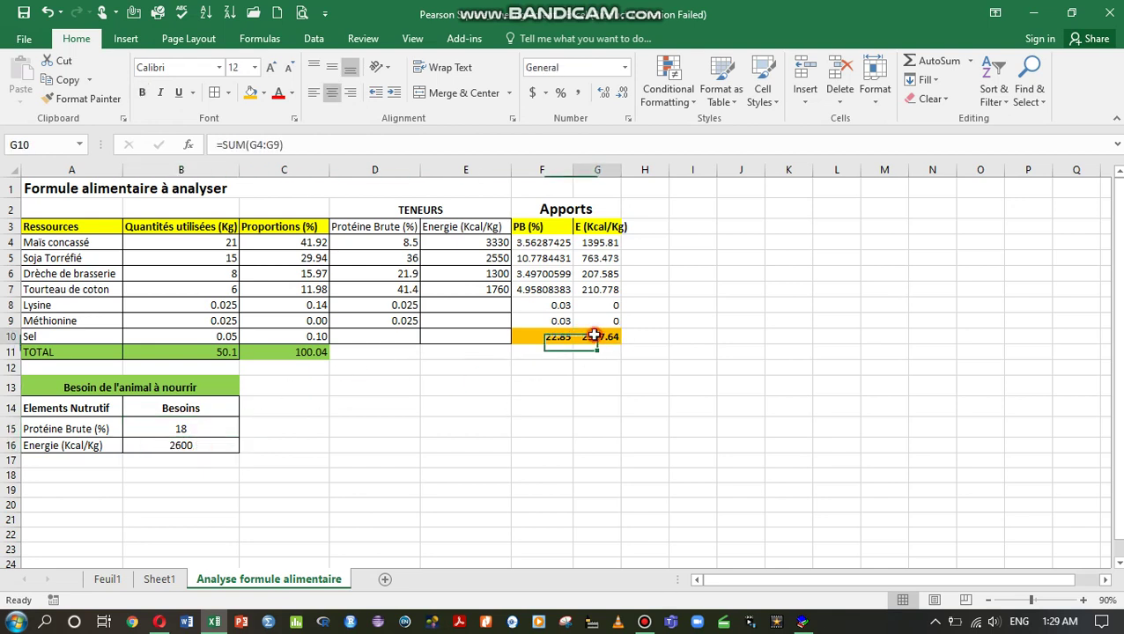
pyautogui.click(555, 336)
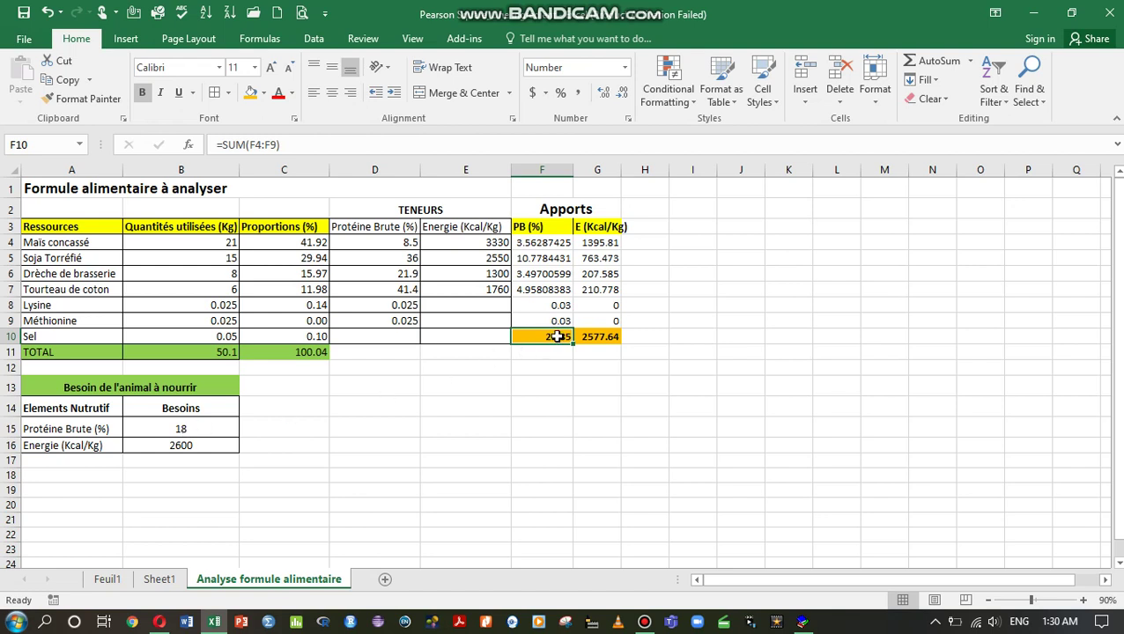
pyautogui.click(194, 430)
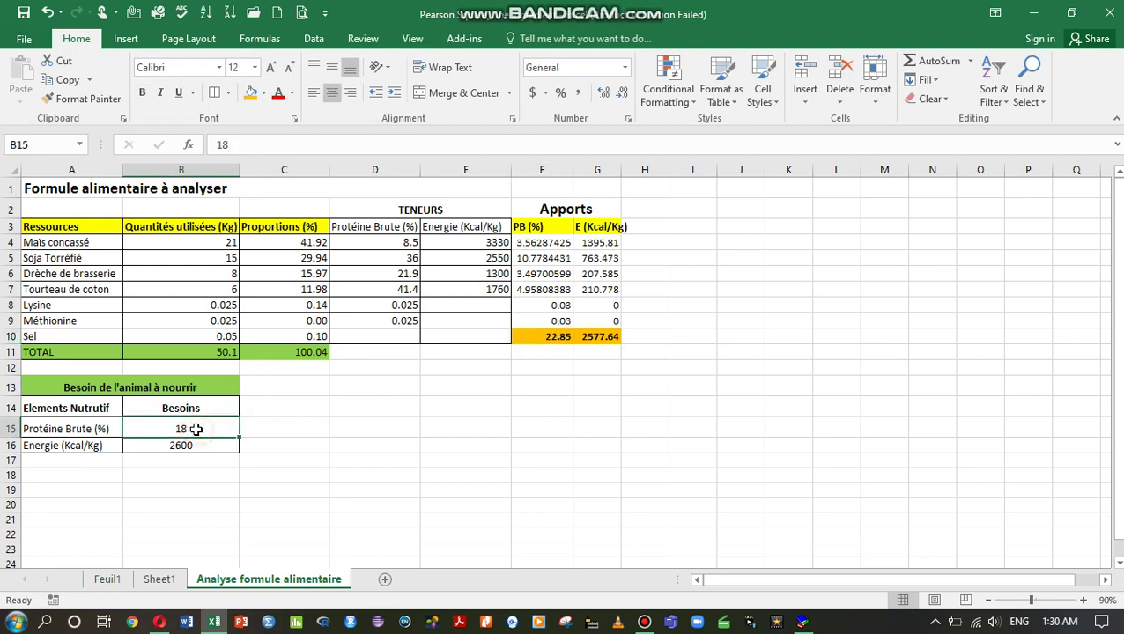
pyautogui.click(553, 336)
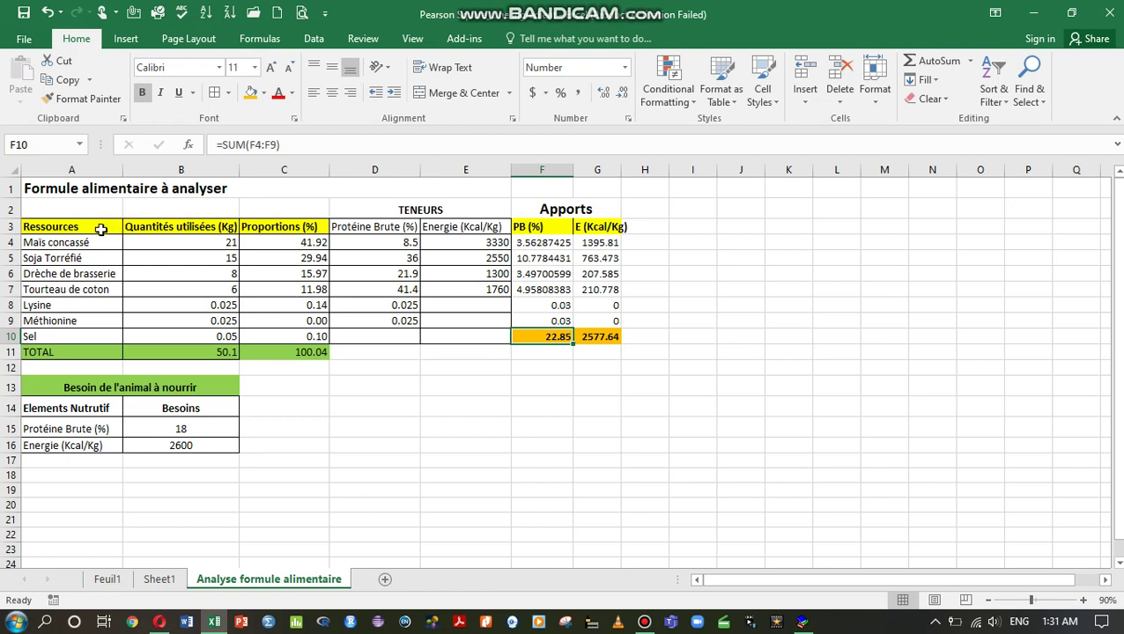
# Review the proportions of the main ingredients, including Maïs concassé, Soja Torréfié and Tourteau de coton
pyautogui.click(67, 242)
pyautogui.click(317, 242)
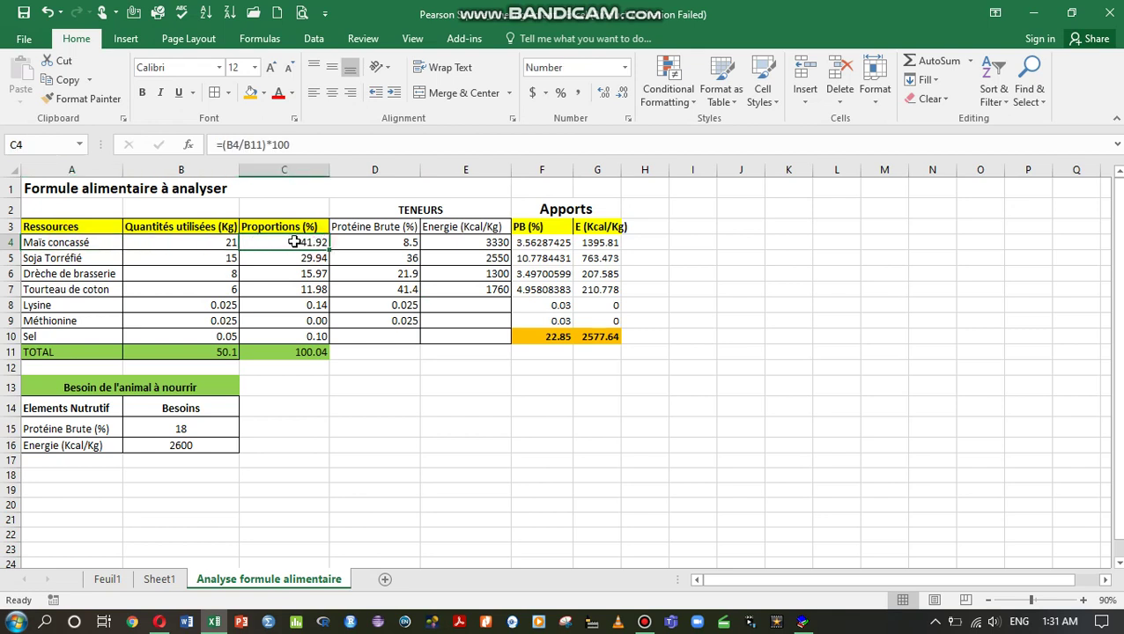
pyautogui.click(59, 258)
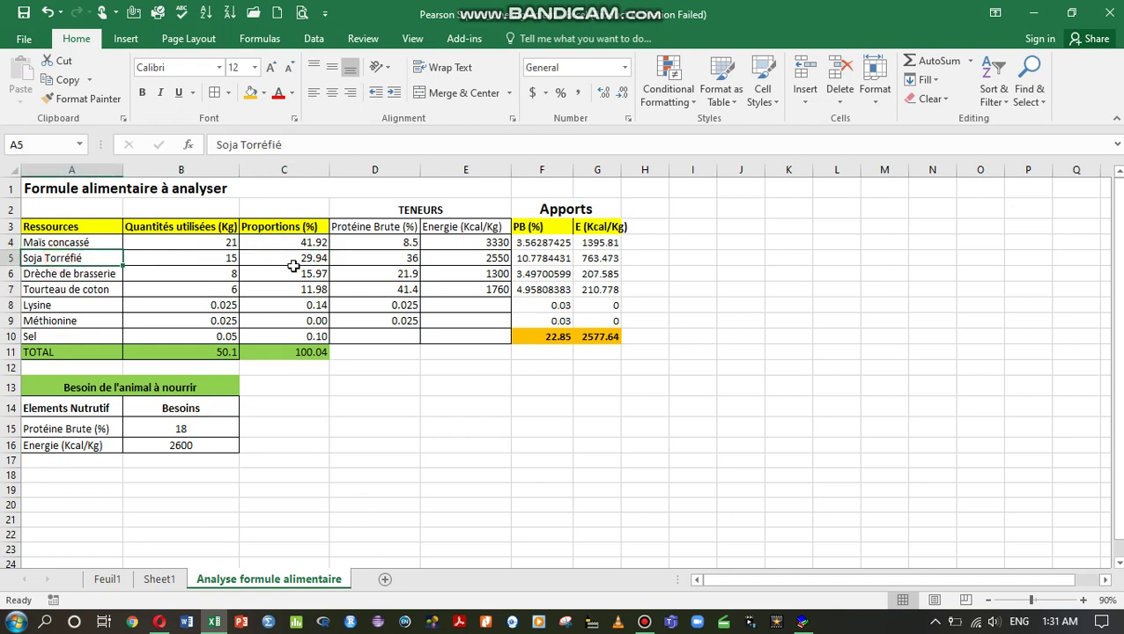
pyautogui.click(317, 259)
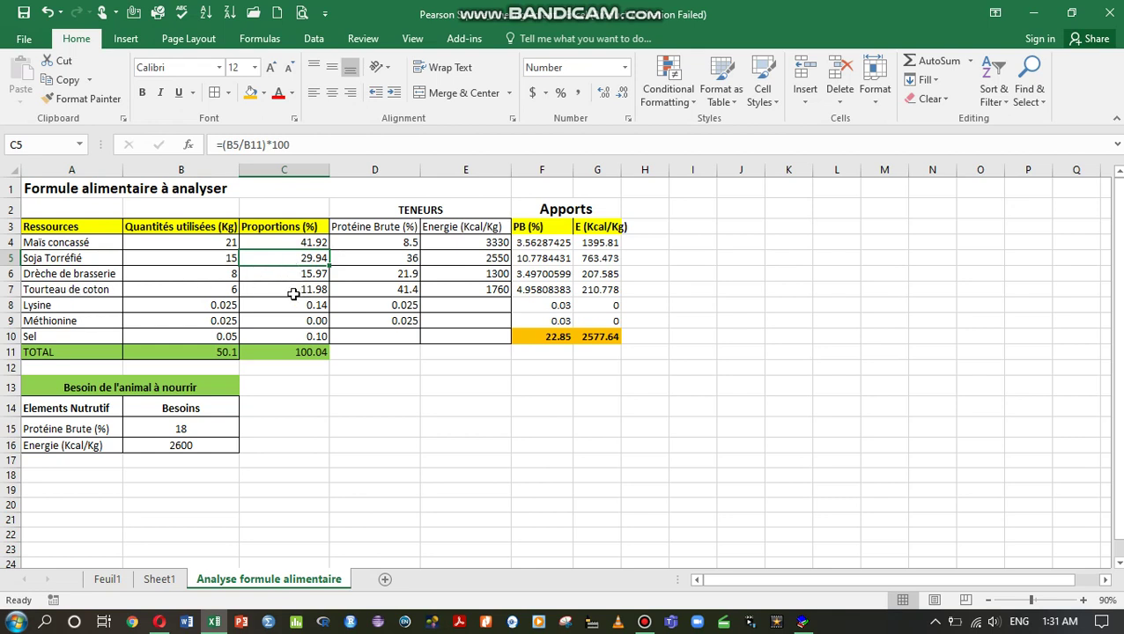
pyautogui.click(297, 291)
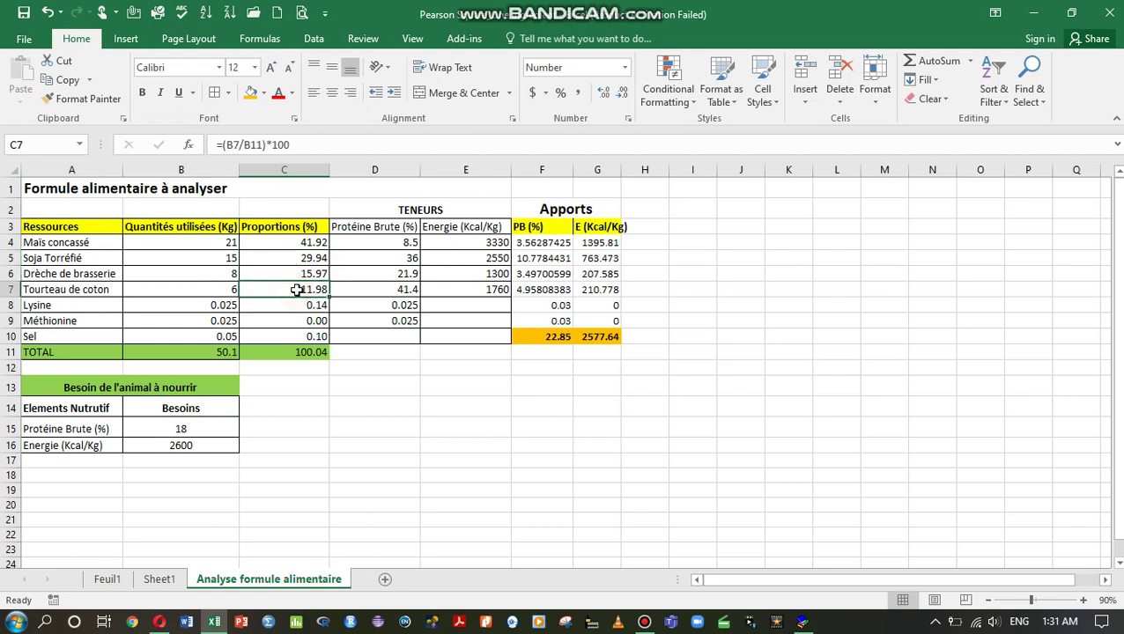